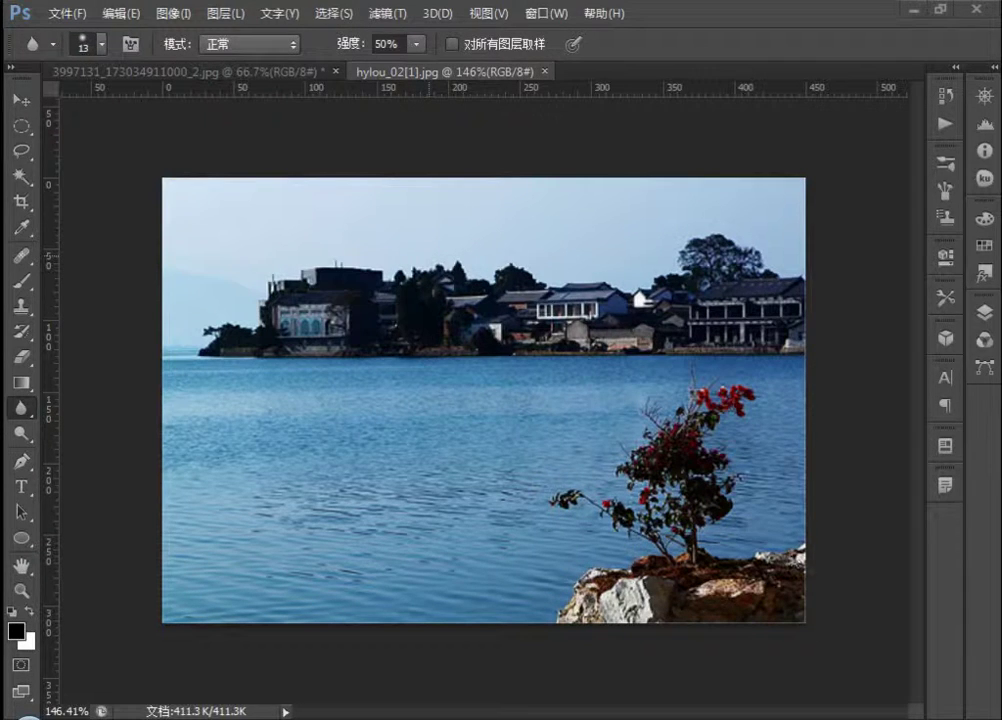
- Show the Blur/Sharpen/Smudge flyout and pick the Blur tool
right_click(19, 410)
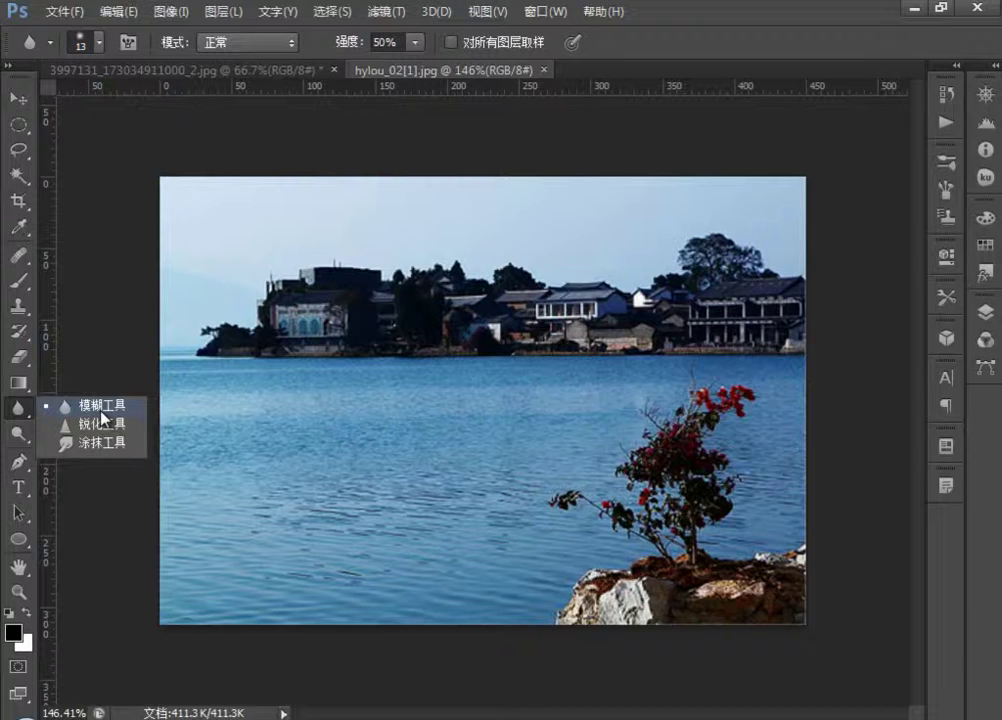
left_click(103, 417)
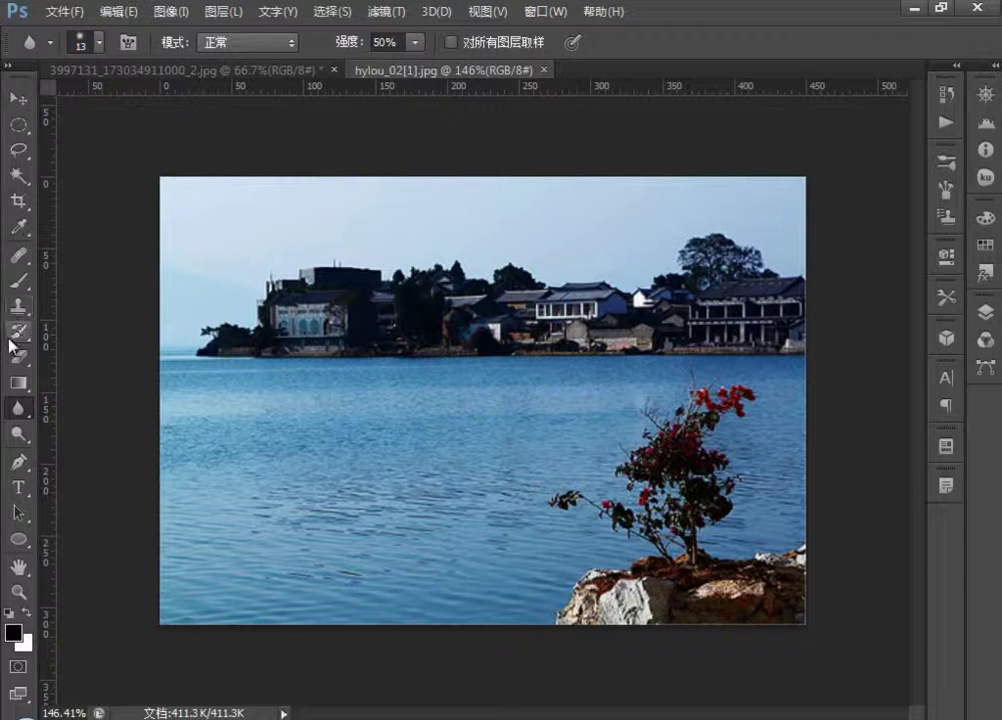
right_click(22, 412)
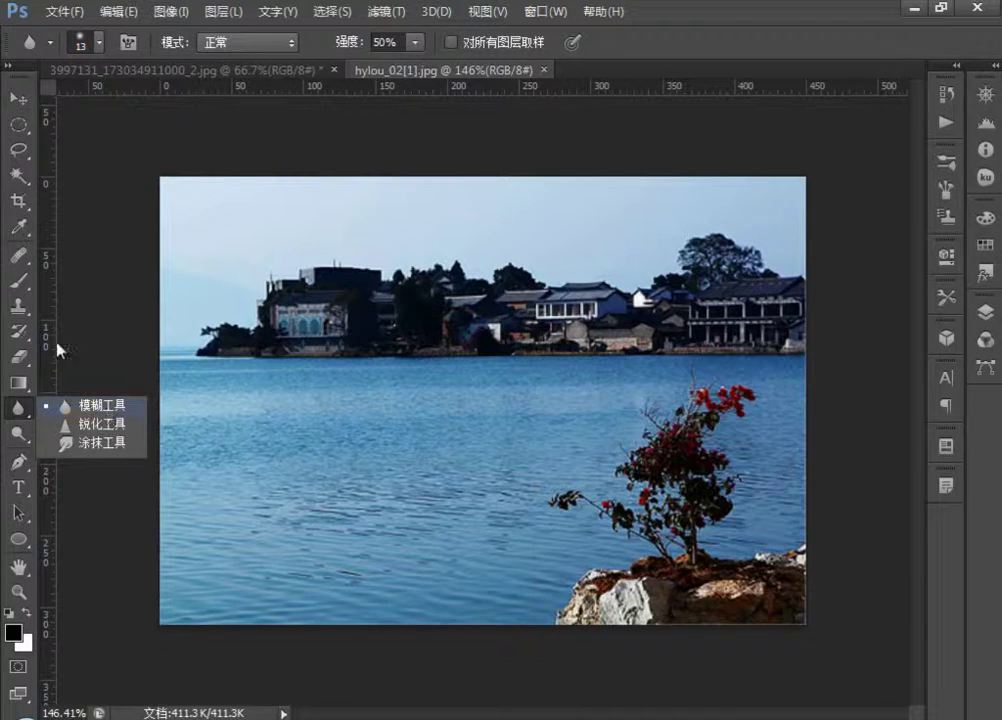
left_click(18, 382)
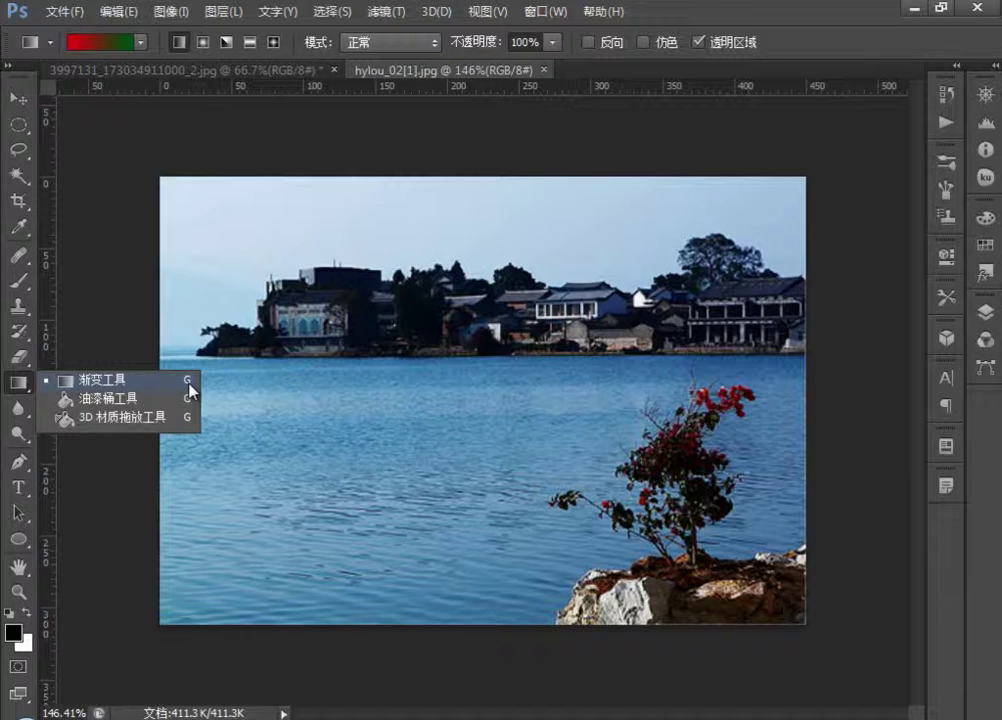
left_click(18, 408)
left_click(100, 406)
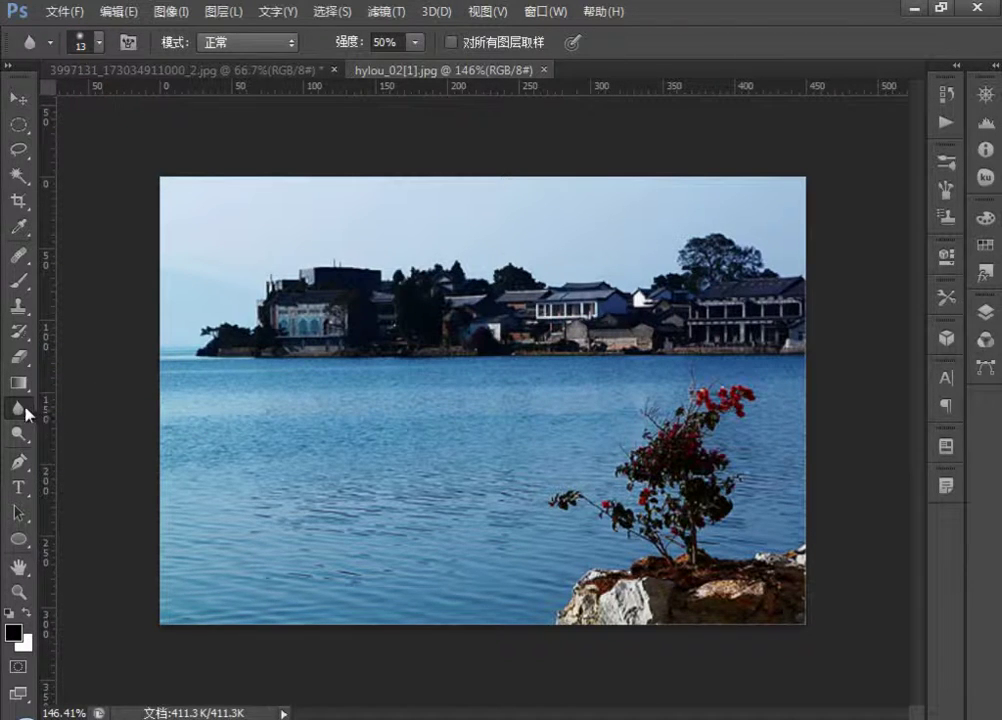
- Cycle through Sharpen, Smudge and Blur, keep Blur, and view its blending-mode list
left_click(17, 410, "alt")
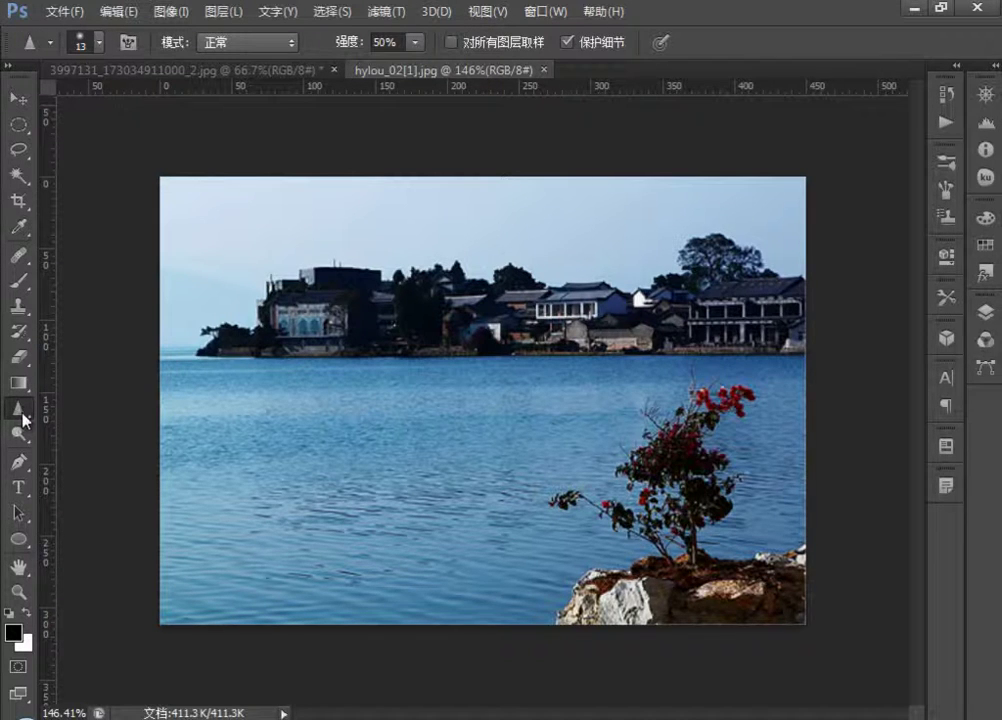
left_click(17, 410, "alt")
left_click(17, 410, "alt")
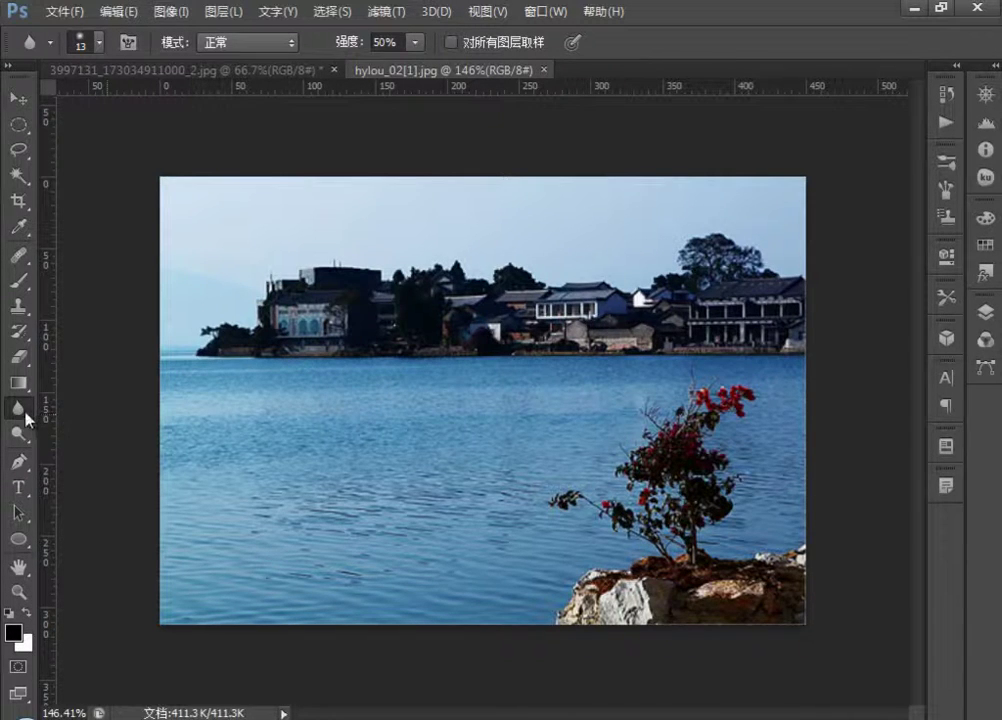
right_click(18, 408)
left_click(97, 405)
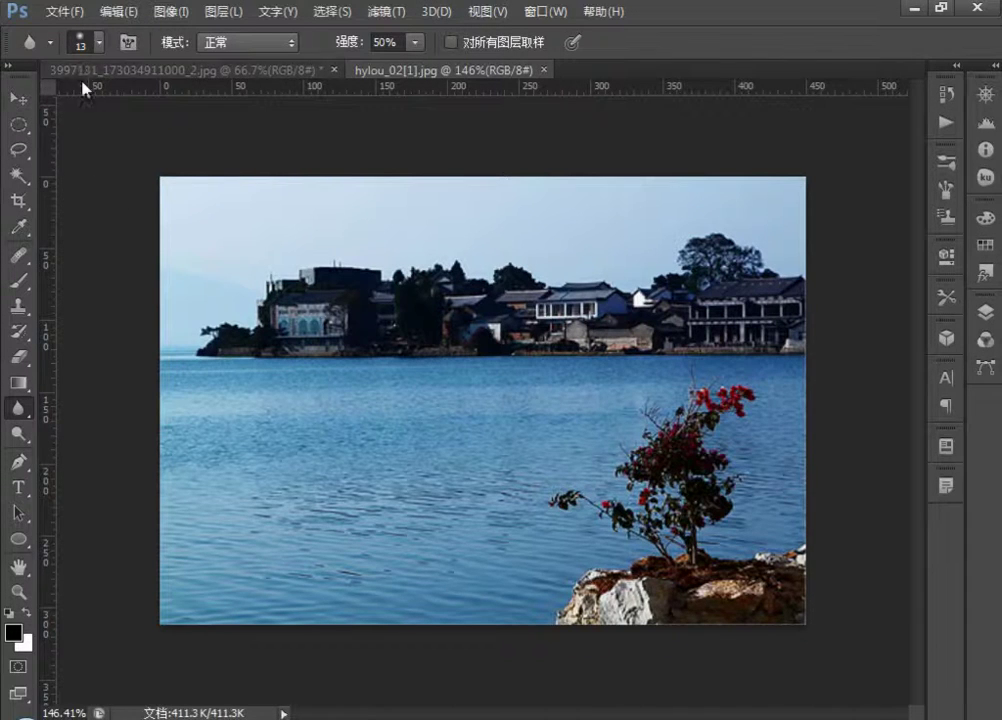
left_click(288, 42)
left_click(285, 60)
- Set the Blur tool to 变暗 (Darken) mode with a 92-pixel brush
left_click(290, 44)
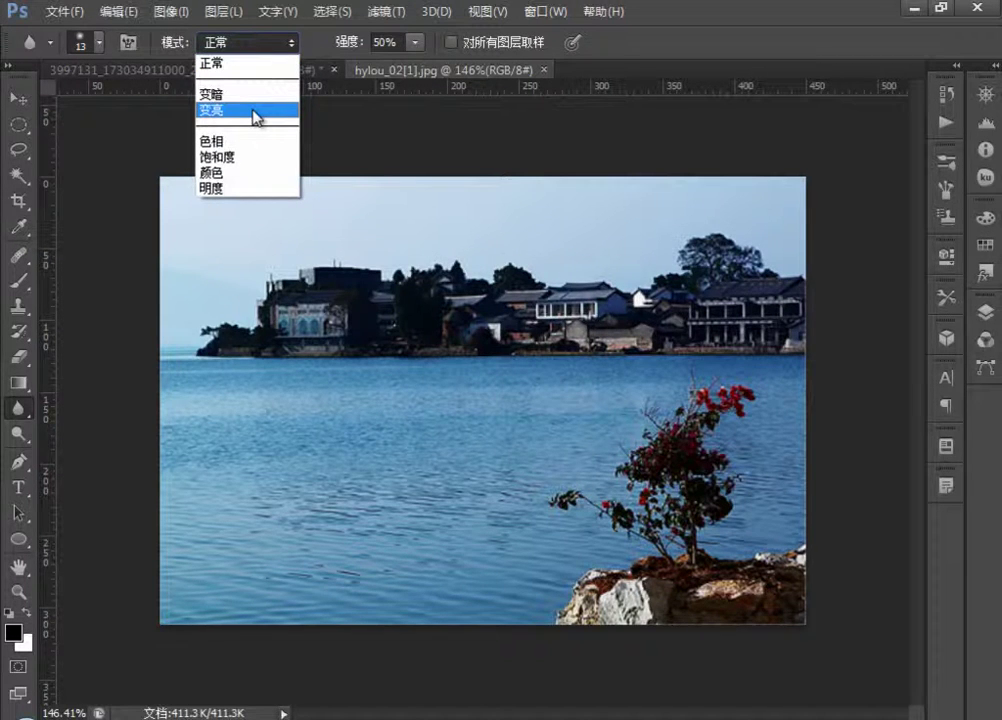
left_click(225, 94)
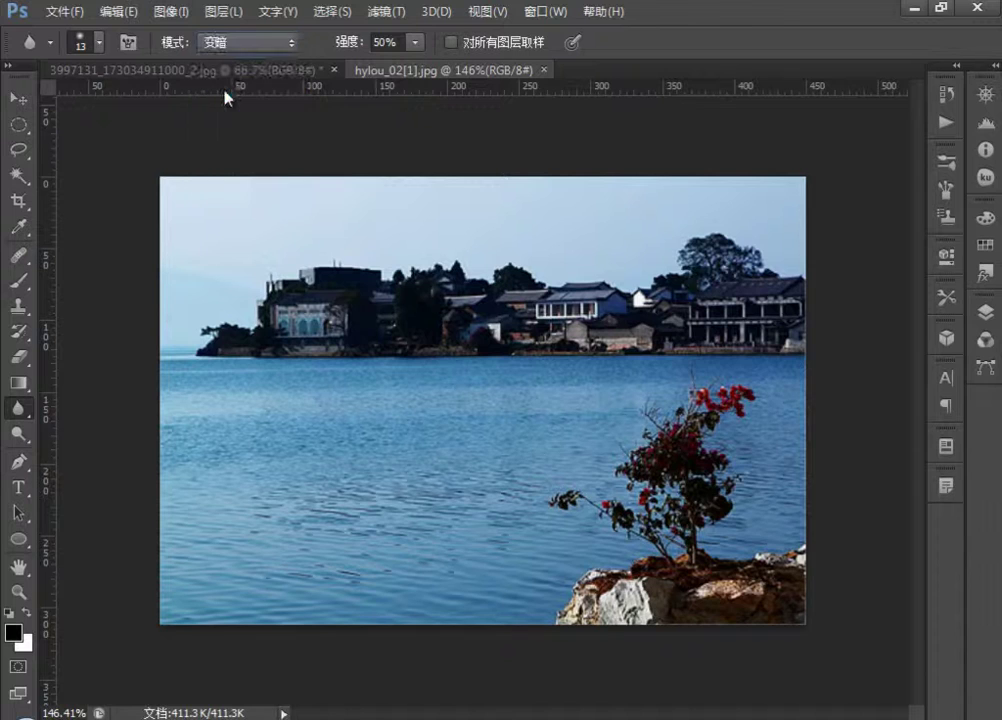
right_click(280, 241)
mouse_move(317, 286)
left_mouse_down()
mouse_move(420, 307)
mouse_move(391, 286)
left_mouse_up()
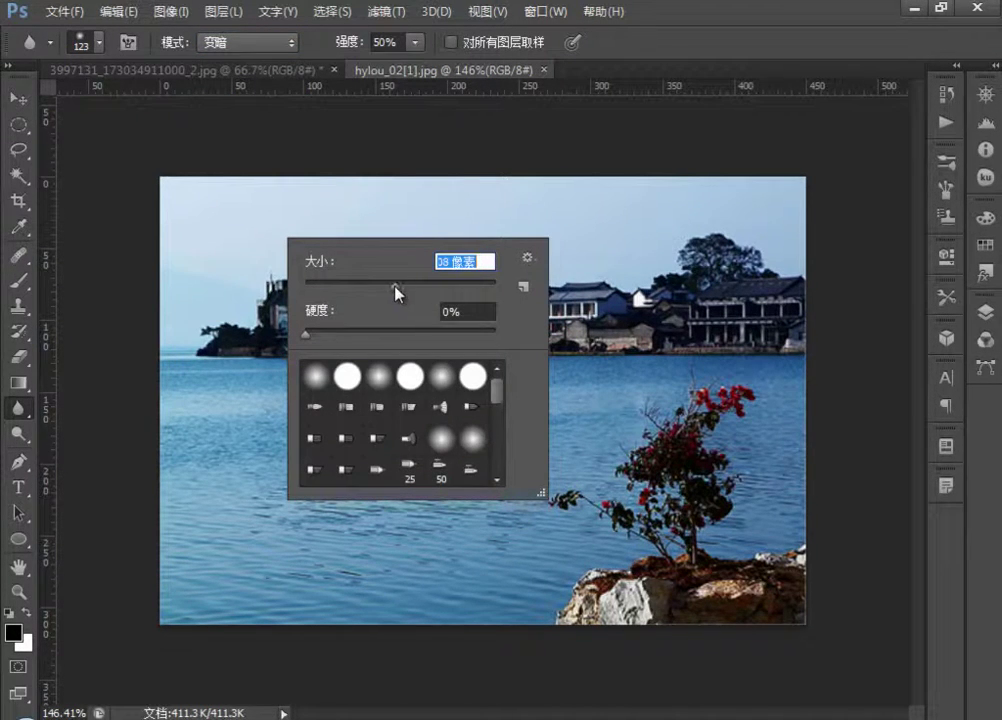
left_click(860, 192)
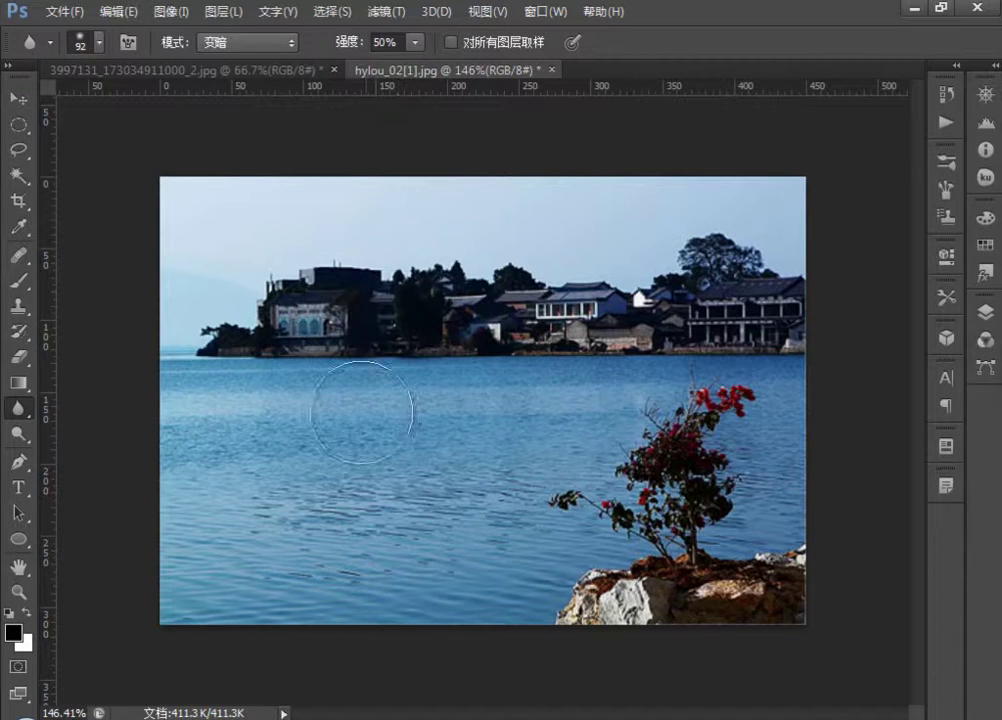
- Test-blur the water and the white building facade, then revert the photo with F12
left_click(239, 436)
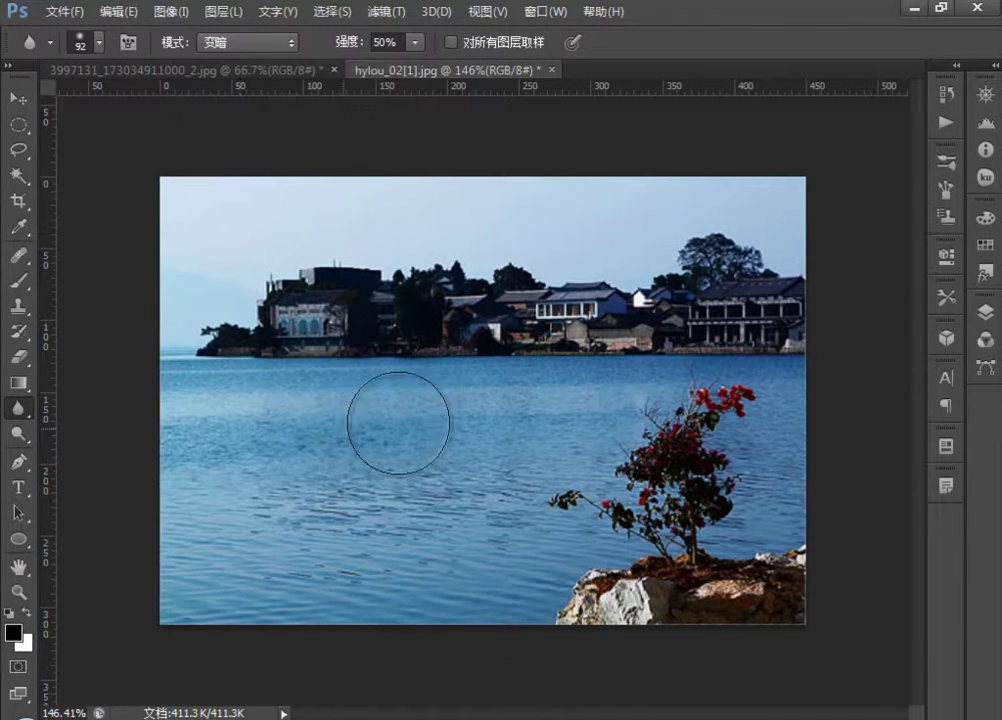
left_click(365, 429)
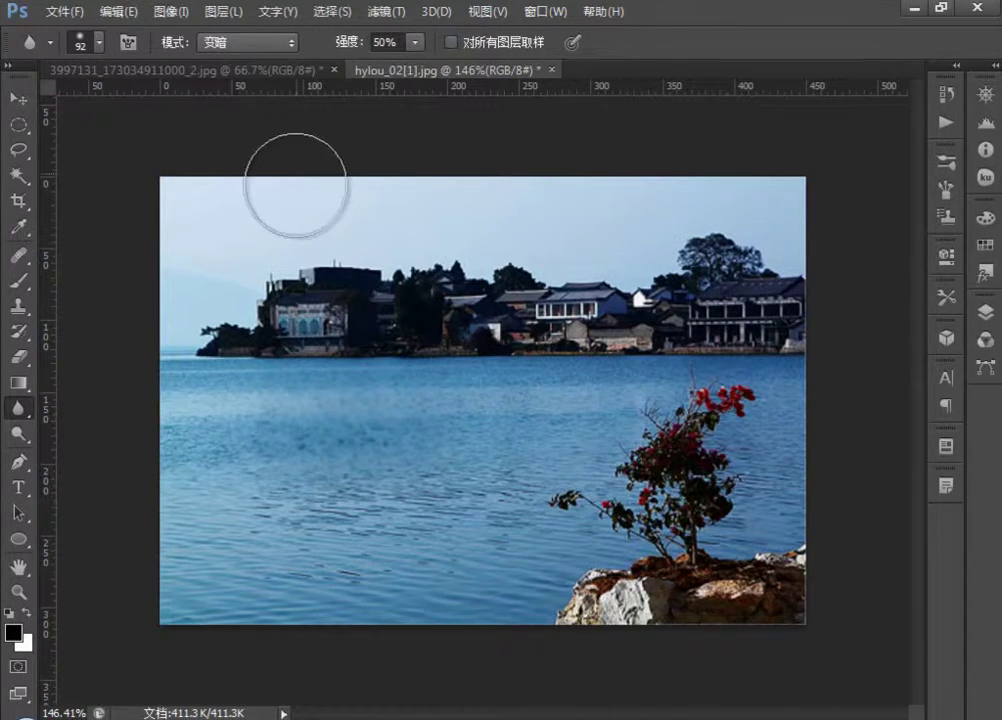
left_click(985, 311)
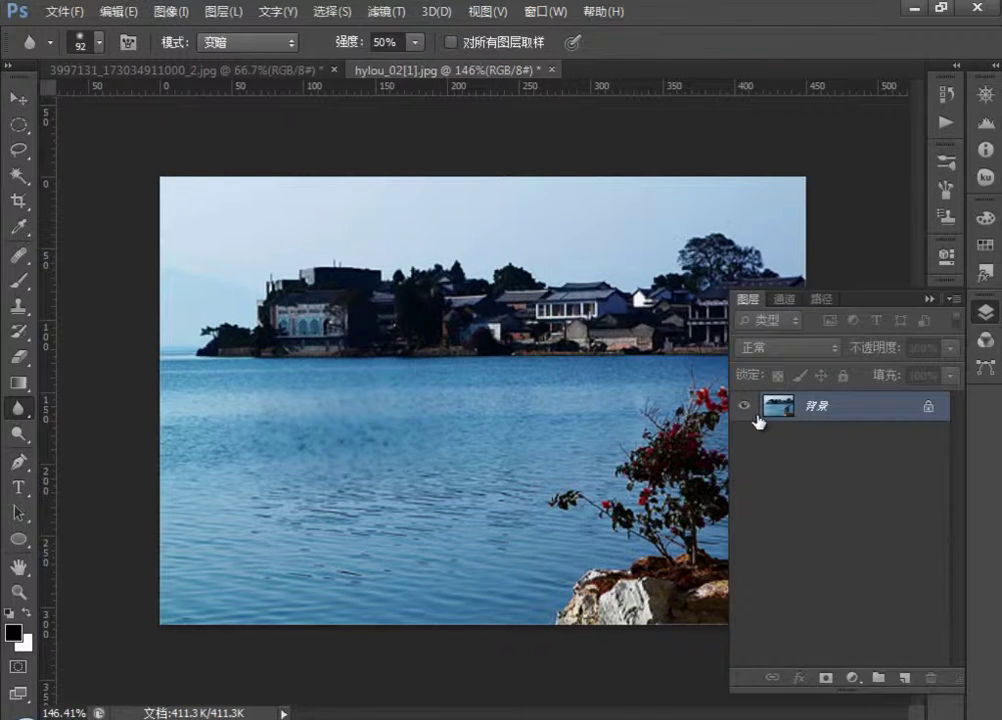
left_click(929, 299)
left_click_drag(309, 331, 365, 322)
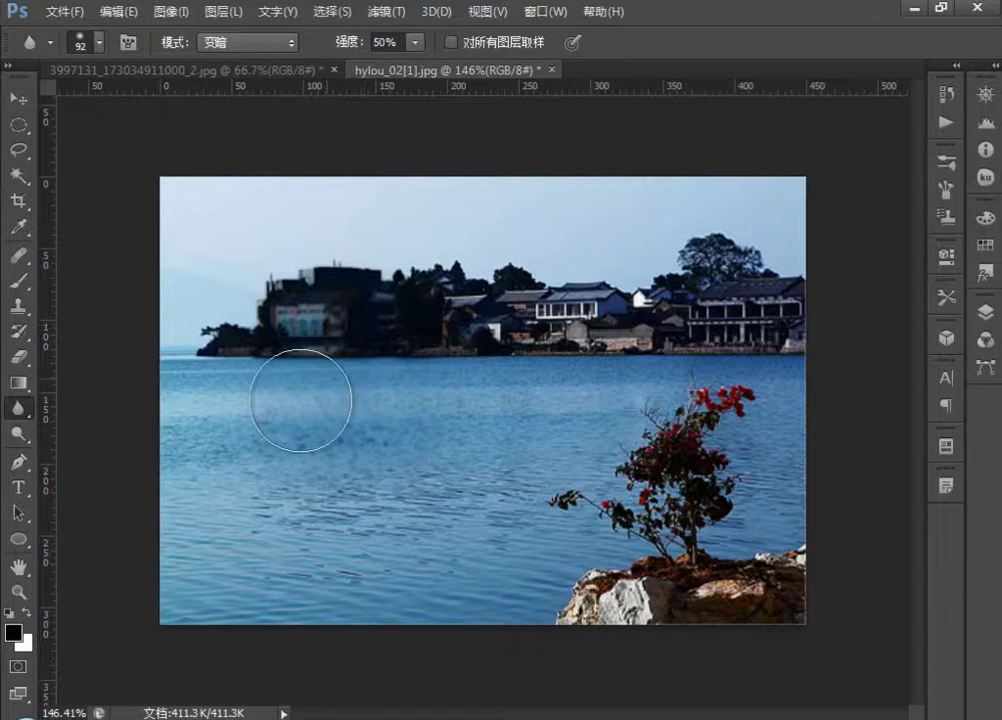
left_click_drag(302, 398, 376, 418)
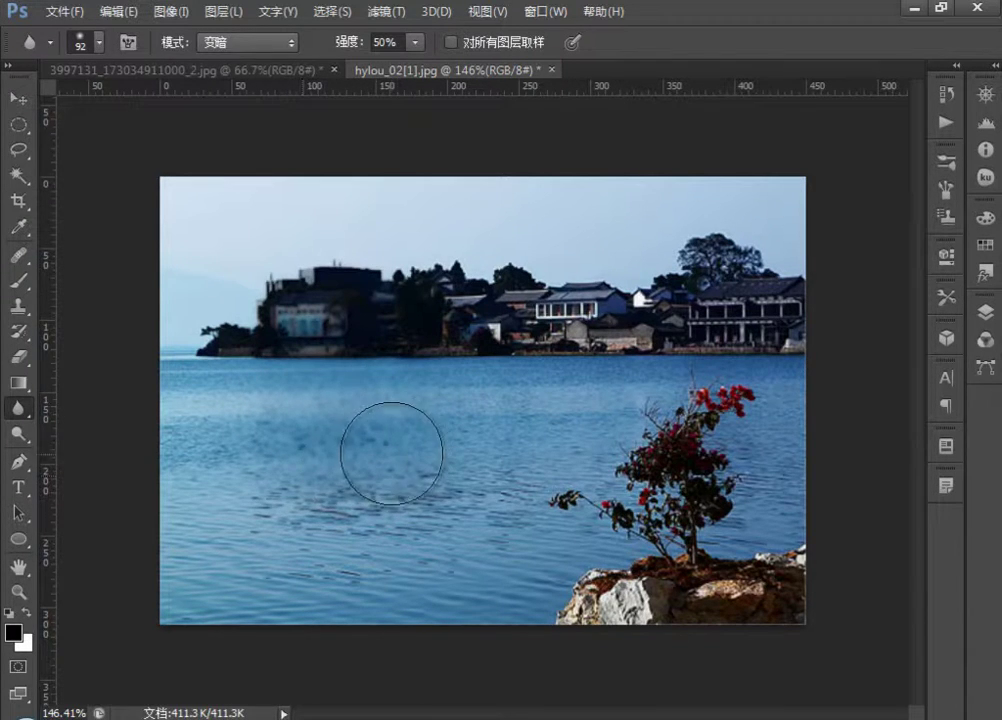
key("F12")
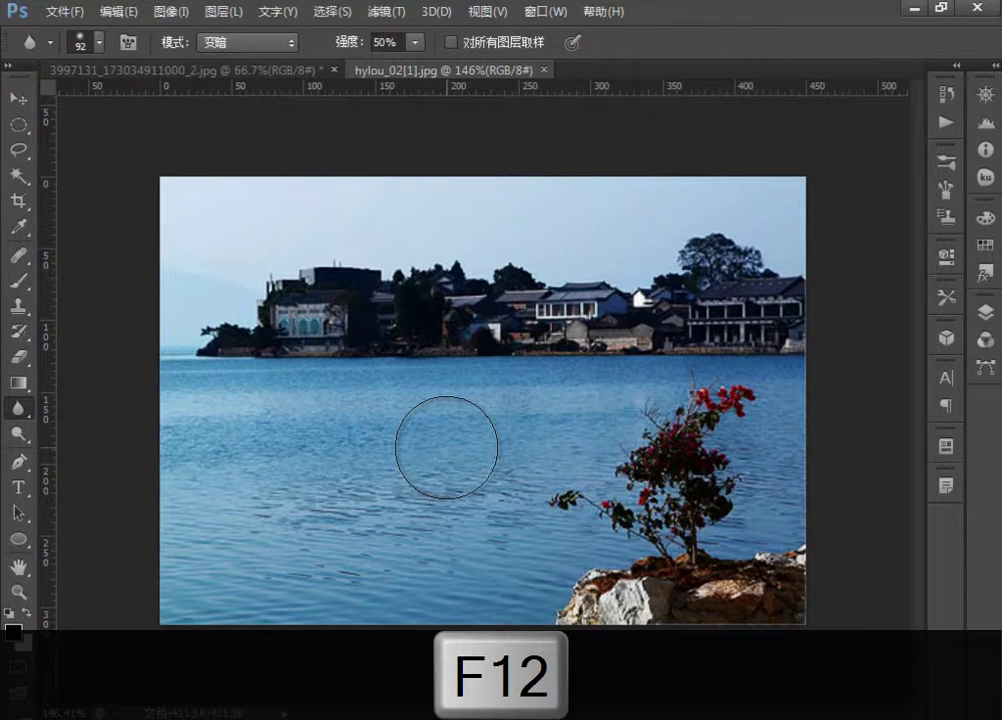
- Blur the water in 变亮 (Lighten) mode, then revert the photo
left_click(293, 44)
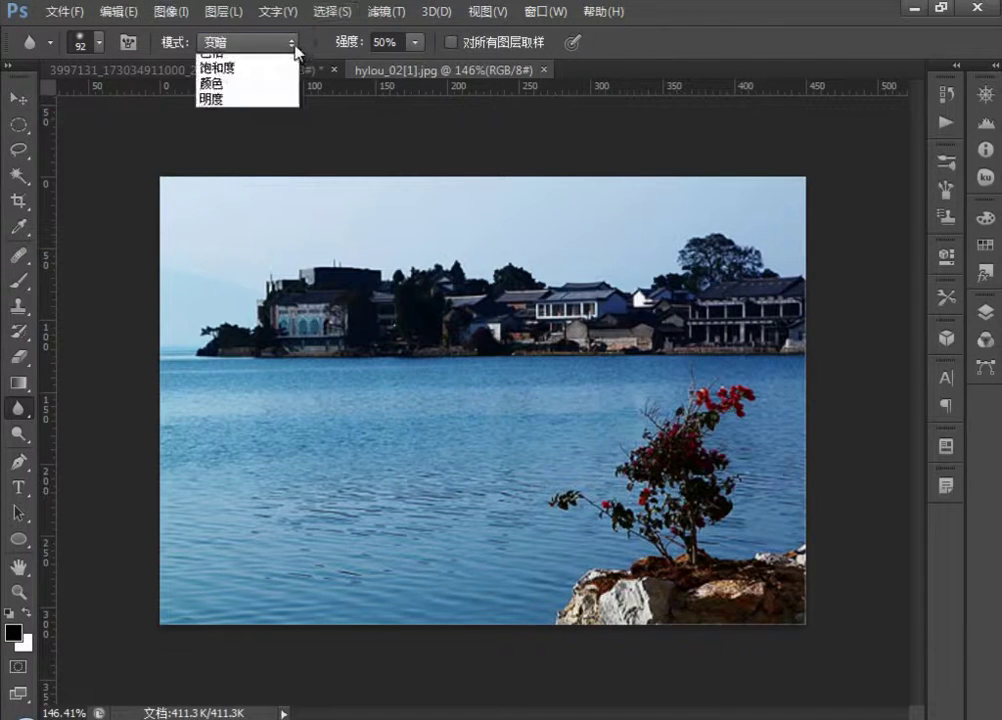
left_click(243, 108)
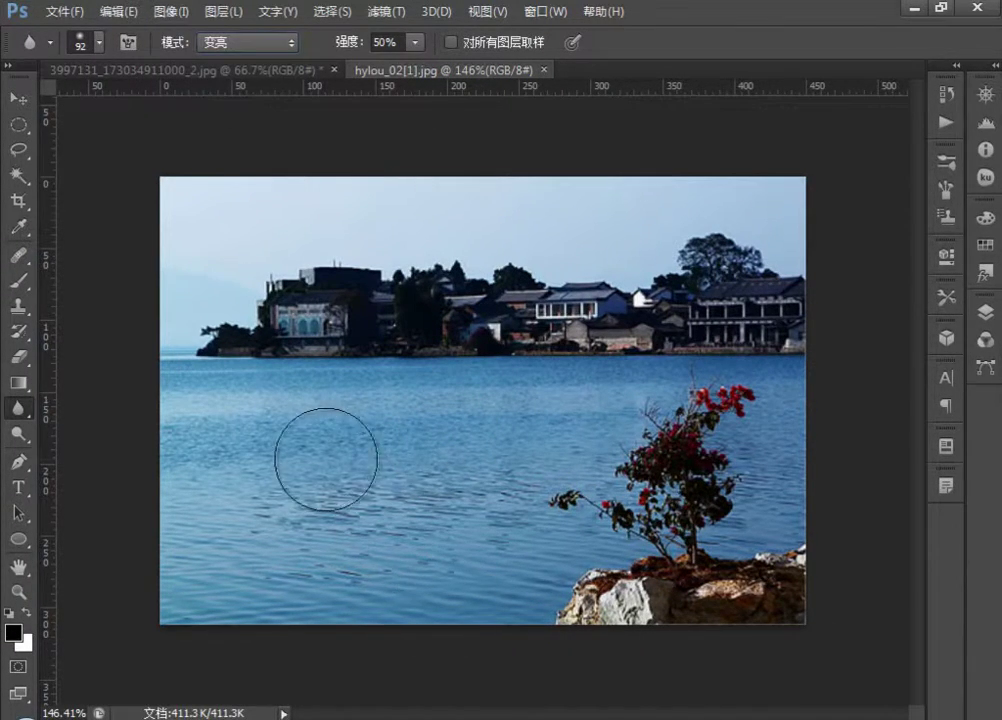
mouse_move(326, 459)
left_mouse_down()
mouse_move(313, 446)
mouse_move(372, 353)
left_mouse_up()
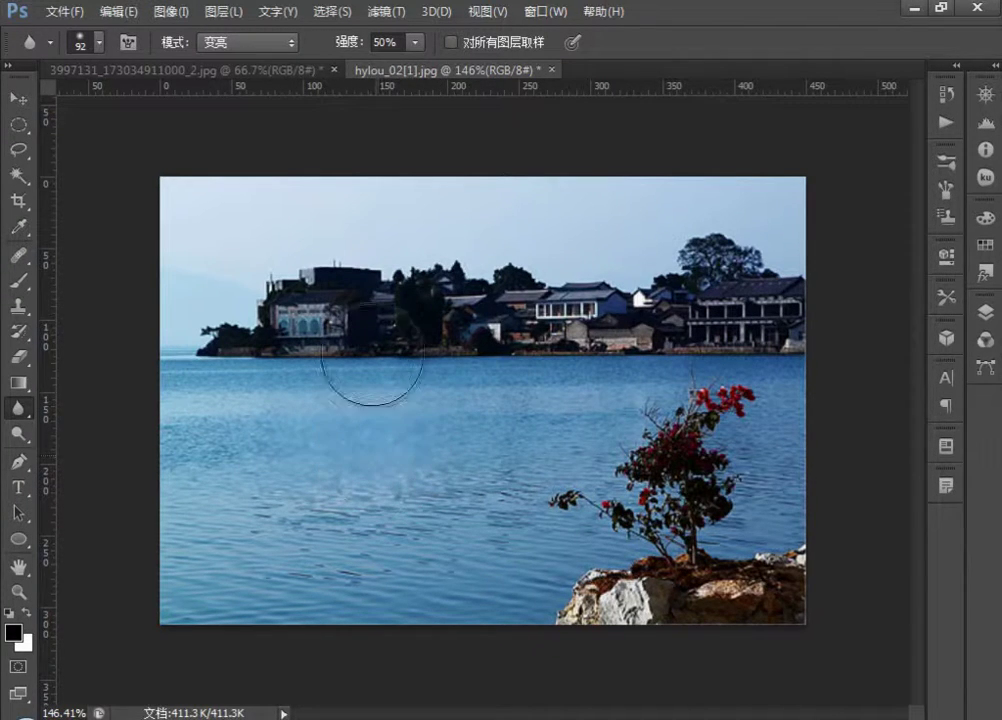
key("F12")
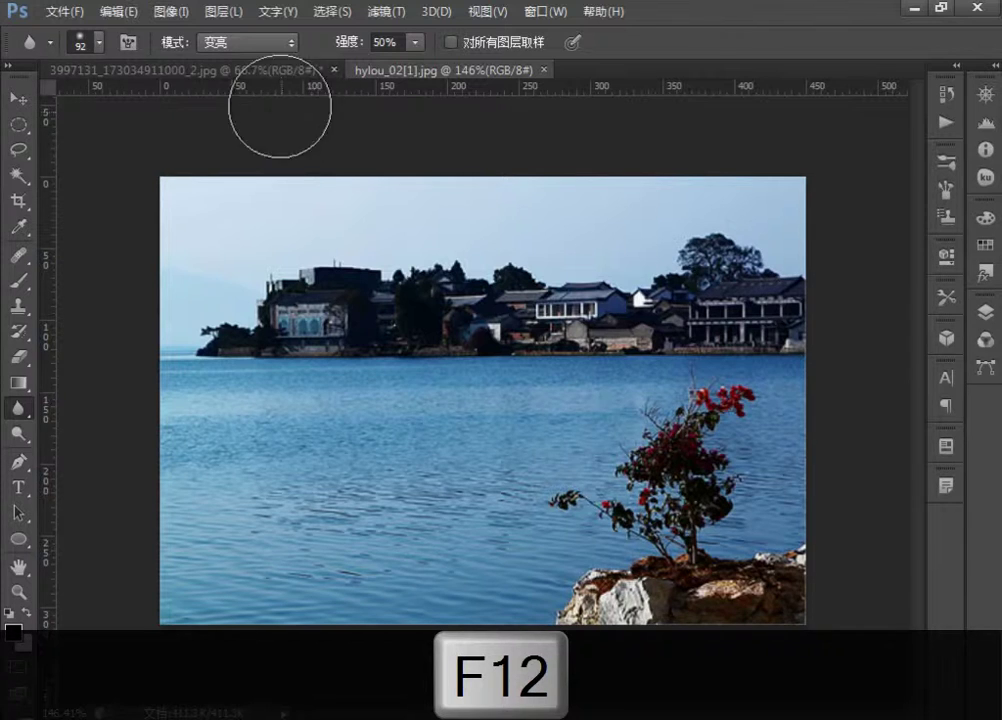
- Blur the water in 色相 (Hue) mode, revert, and bring up the mode list again
left_click(290, 42)
left_click(250, 151)
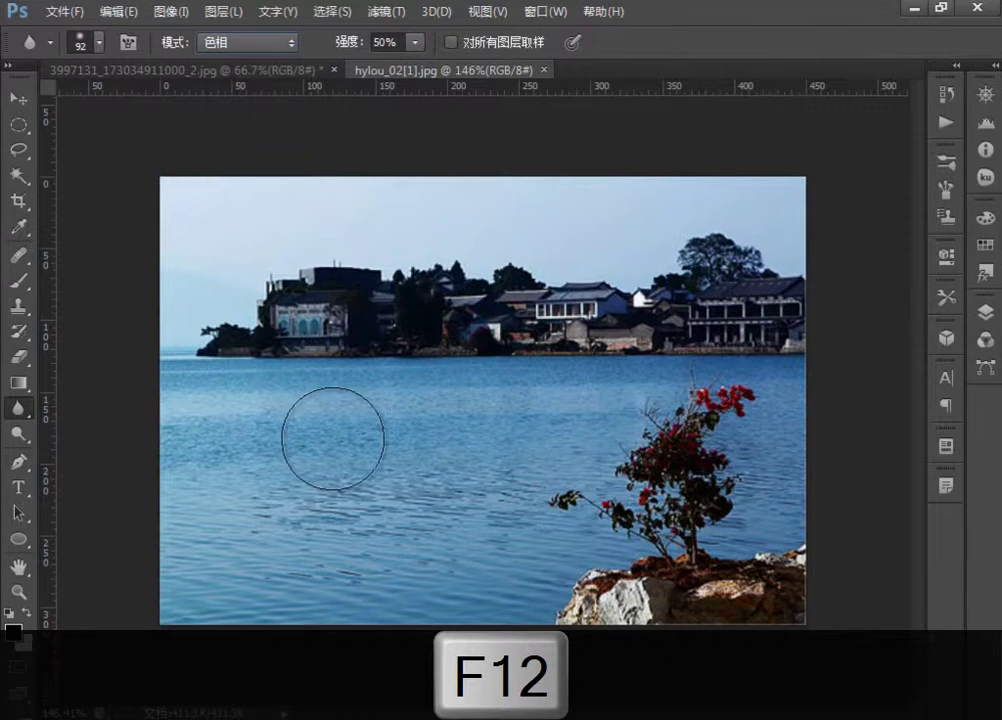
left_click_drag(333, 438, 425, 430)
mouse_move(326, 434)
left_mouse_down()
mouse_move(333, 456)
mouse_move(414, 497)
mouse_move(264, 430)
mouse_move(403, 431)
left_mouse_up()
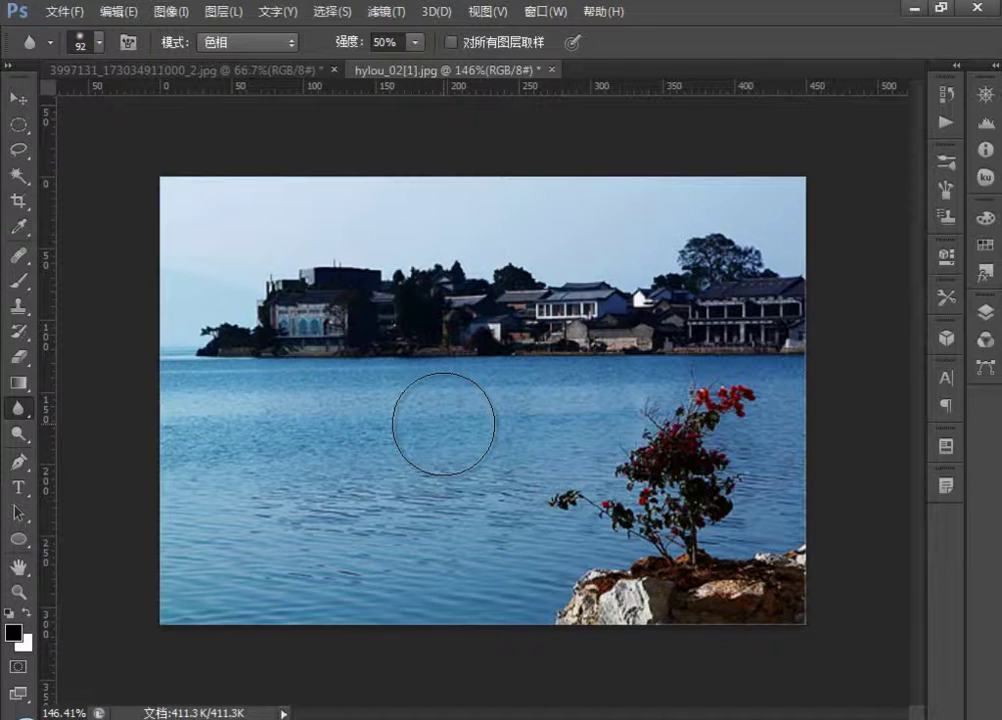
key("F12")
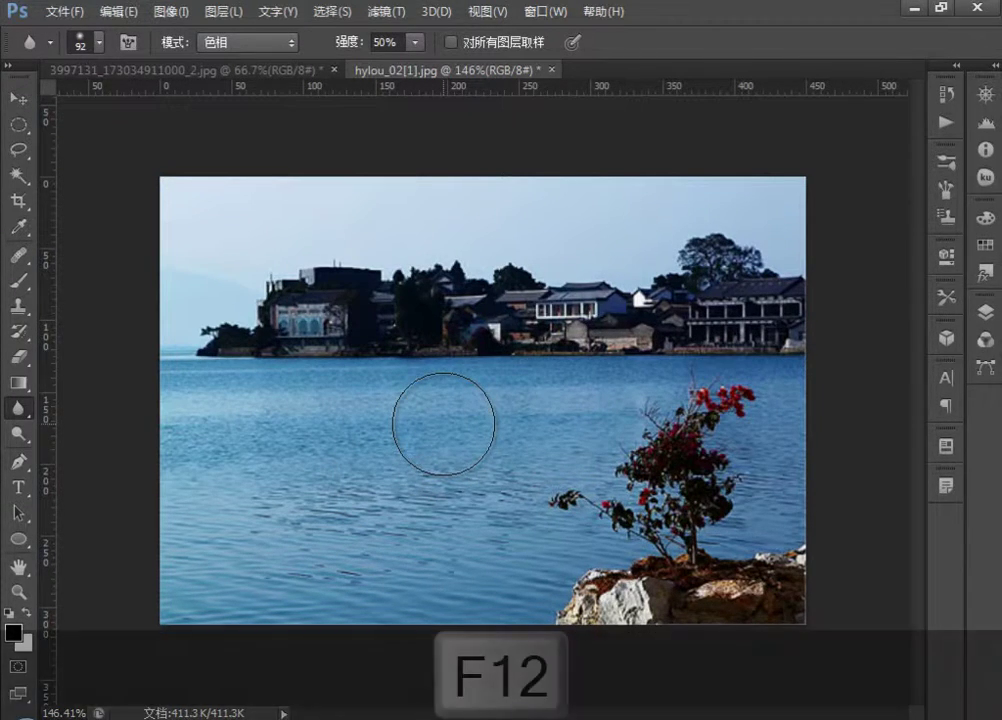
left_click(287, 44)
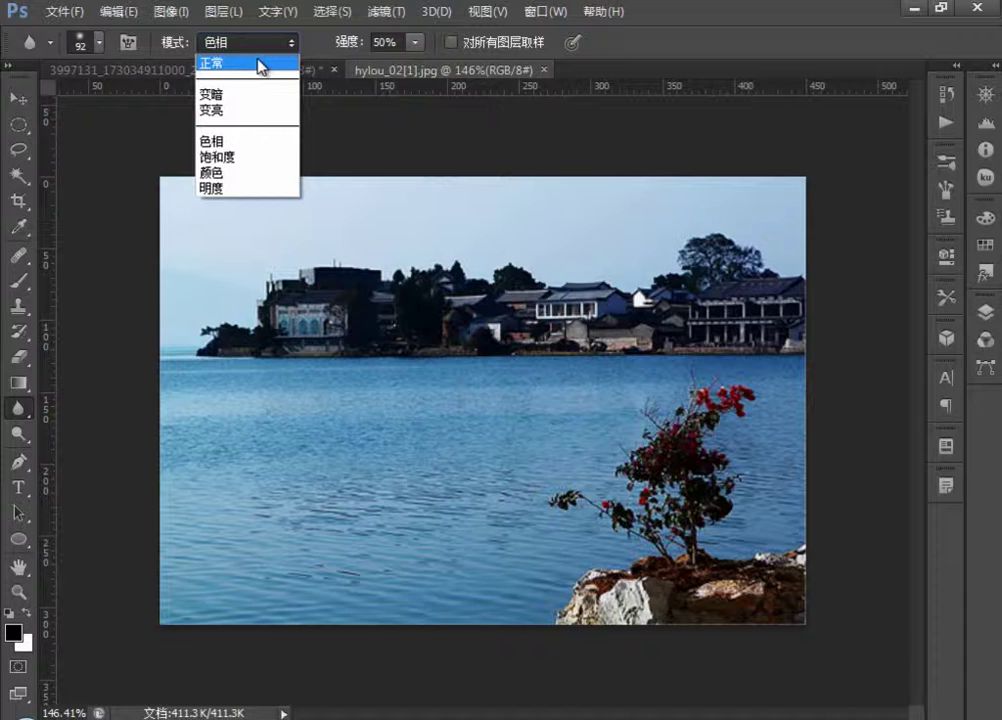
- Adjust the blur strength from 19% to 90%, finally settling on 100%
left_click(277, 47)
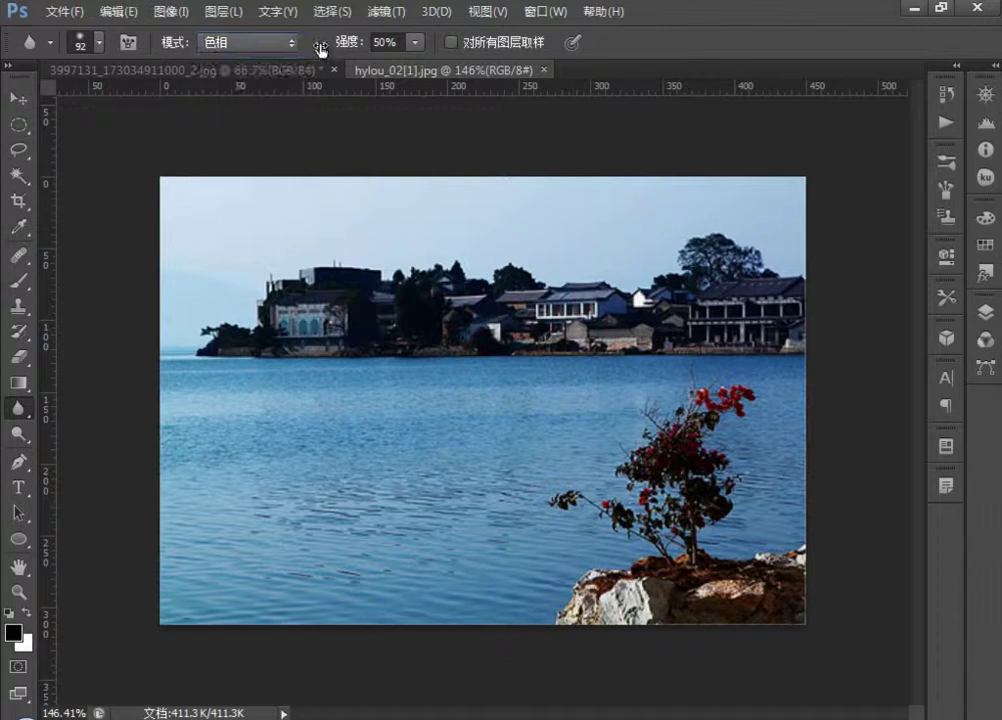
left_click(418, 45)
left_click_drag(414, 64, 385, 64)
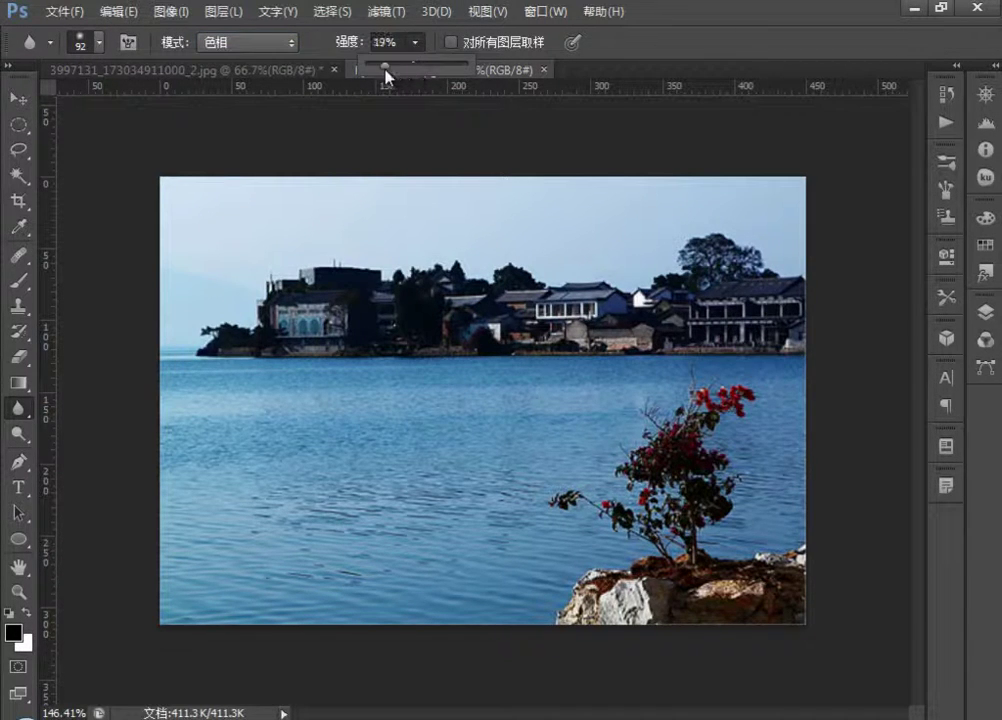
left_click(321, 407)
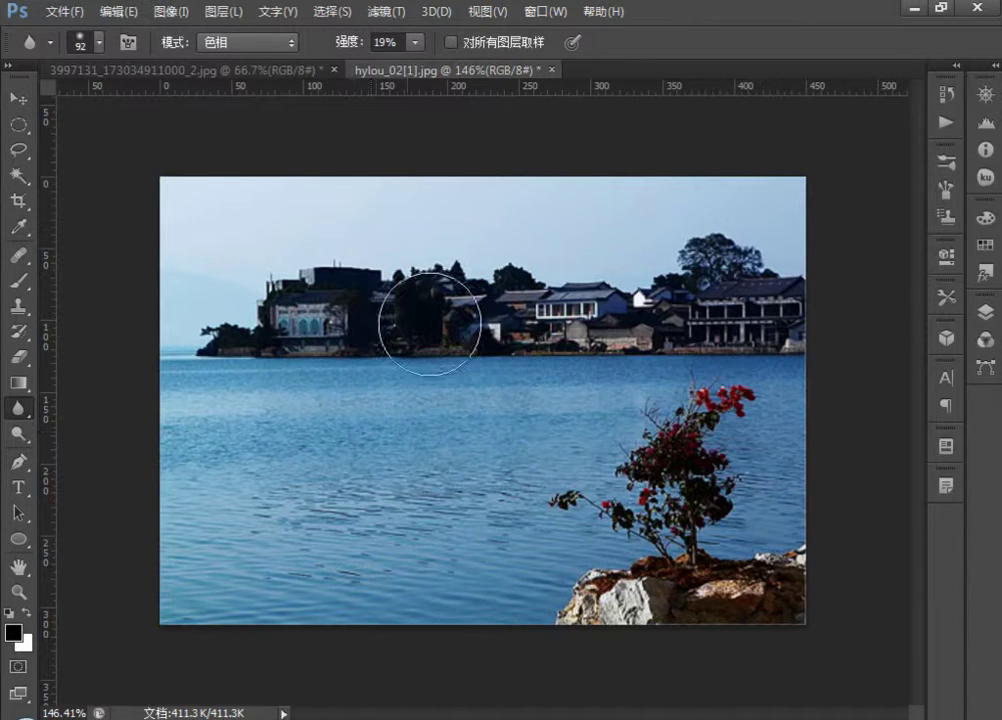
left_click(418, 45)
left_click_drag(412, 64, 490, 64)
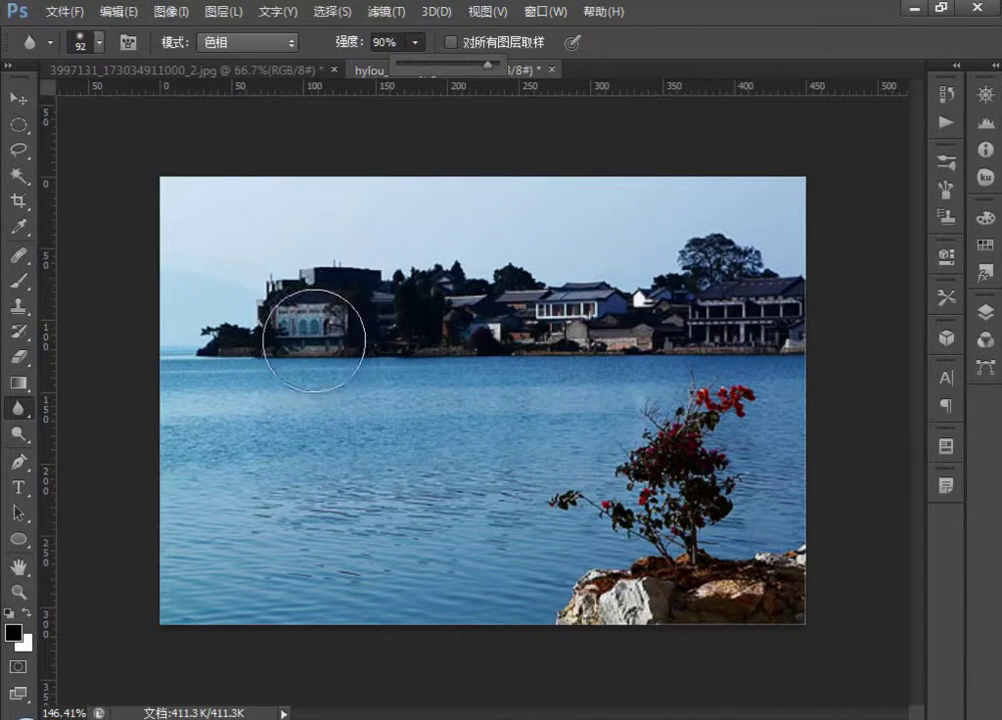
left_click(314, 340)
left_click(415, 42)
left_click_drag(416, 64, 427, 64)
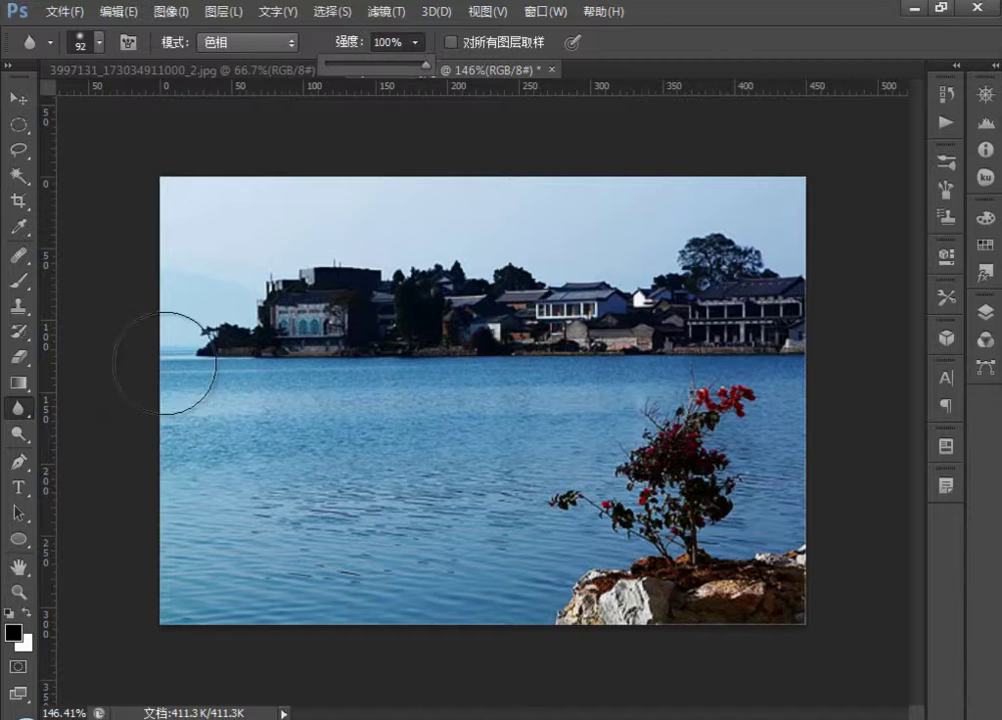
- Keep the Blur tool and resize its brush from 45 to 119 pixels
right_click(24, 408)
left_click(90, 406)
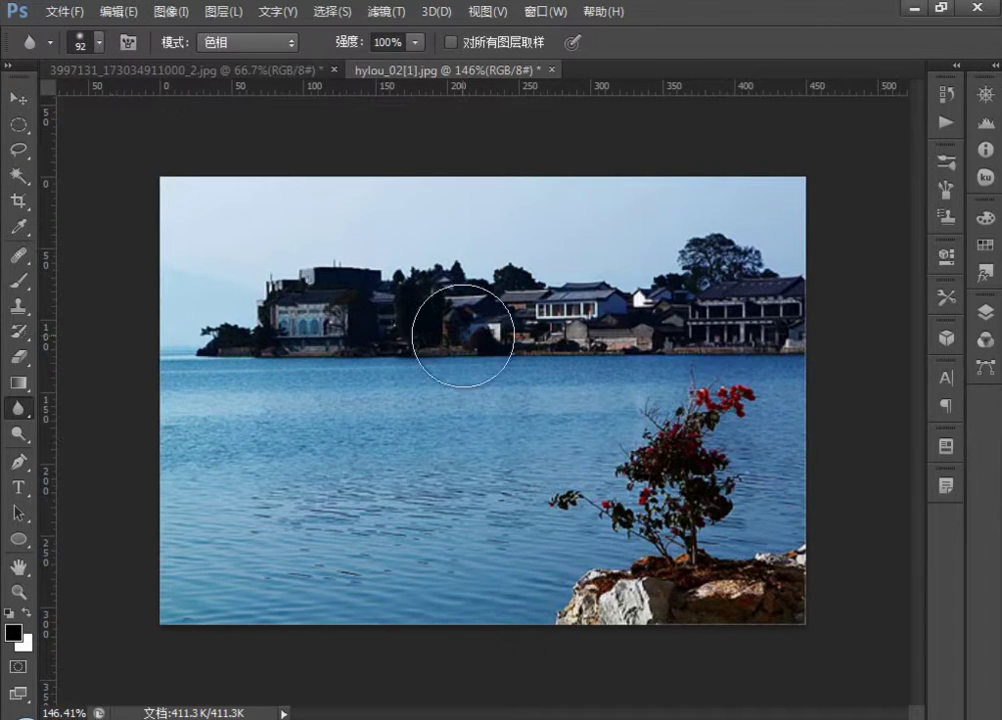
right_click(463, 336)
left_click_drag(553, 383, 532, 383)
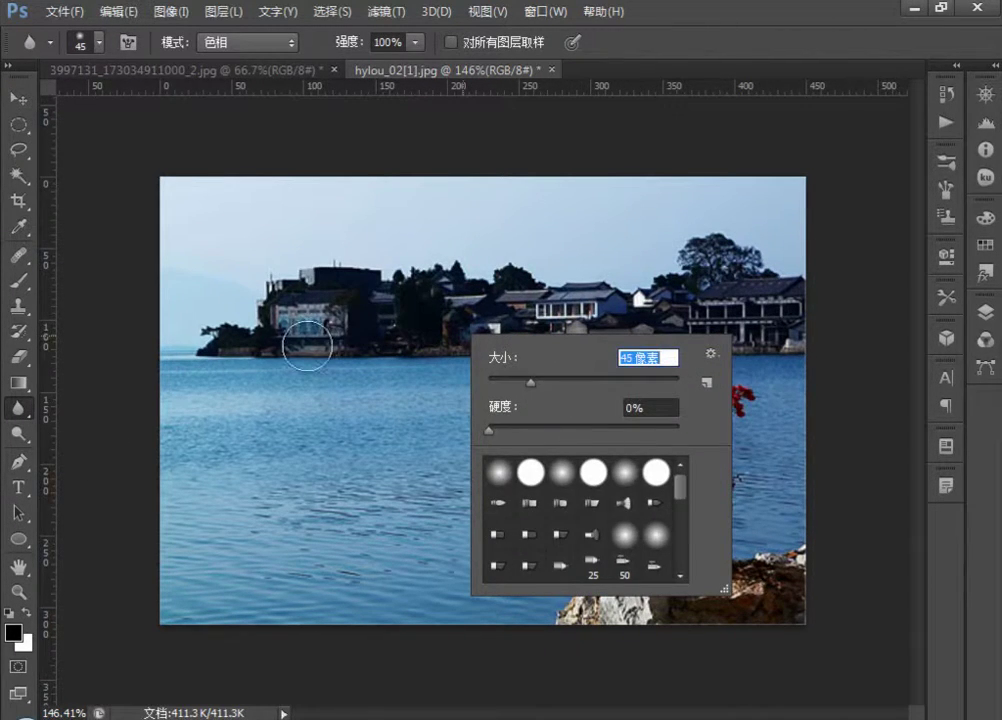
left_click(307, 345)
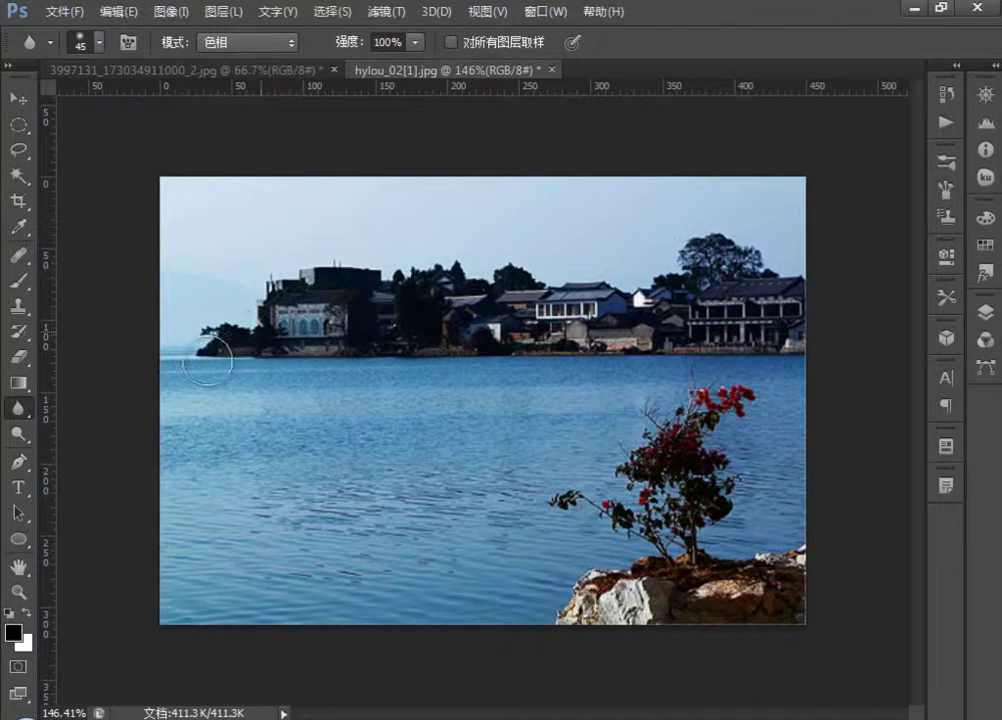
right_click(356, 470)
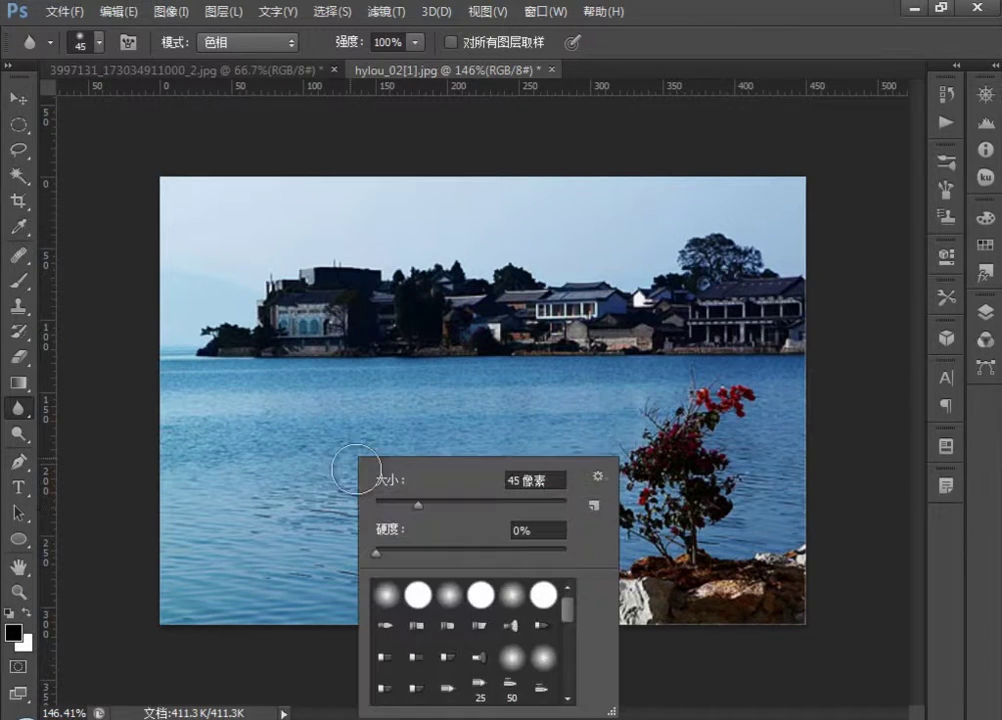
left_click_drag(418, 505, 483, 505)
left_click(481, 385)
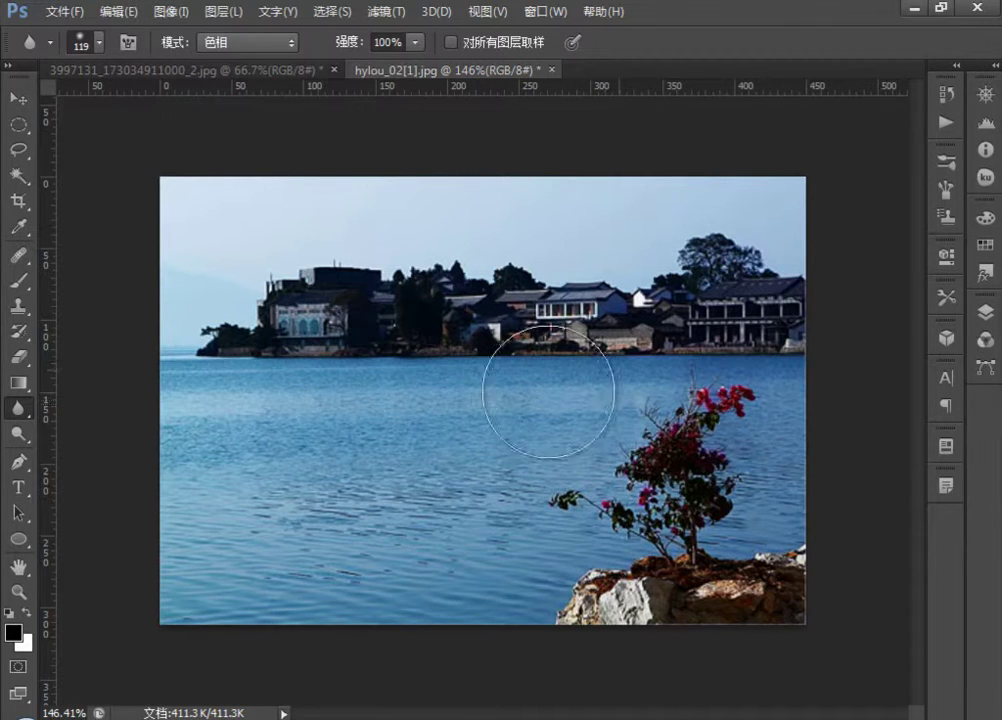
- Revert the photo to the original hylou_02[1].jpg snapshot in History
left_click(945, 95)
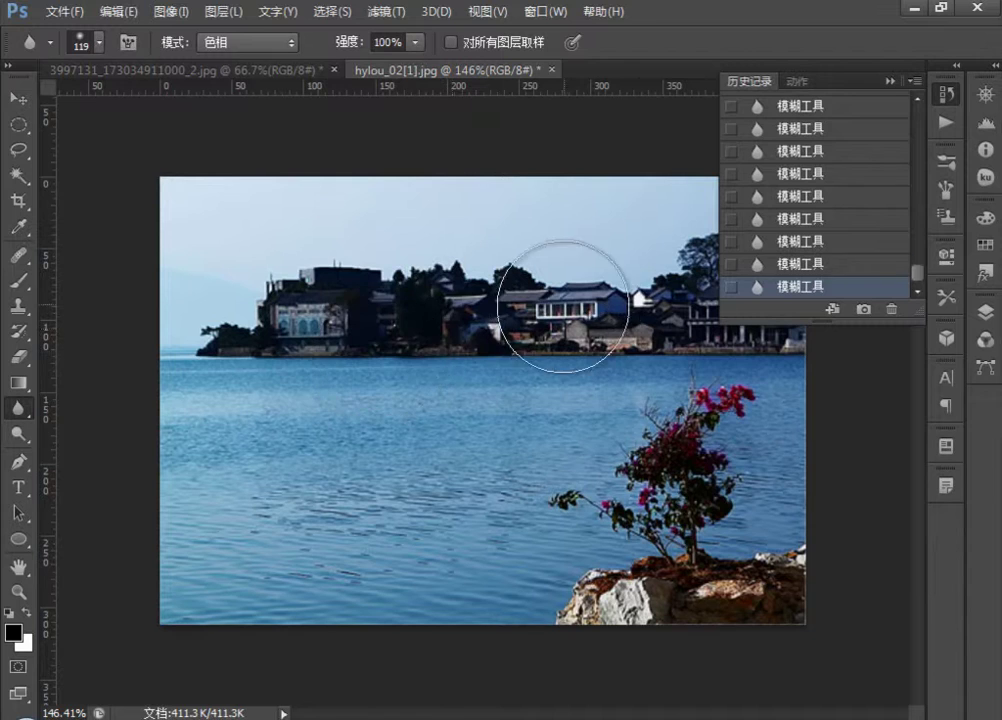
left_click_drag(917, 275, 910, 102)
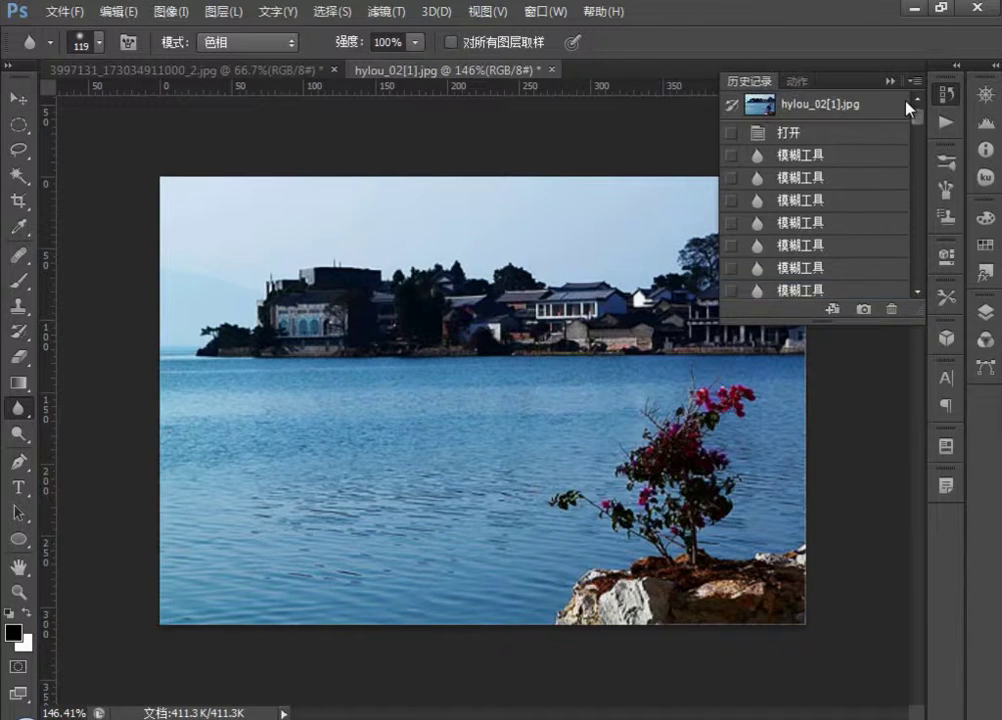
left_click(808, 108)
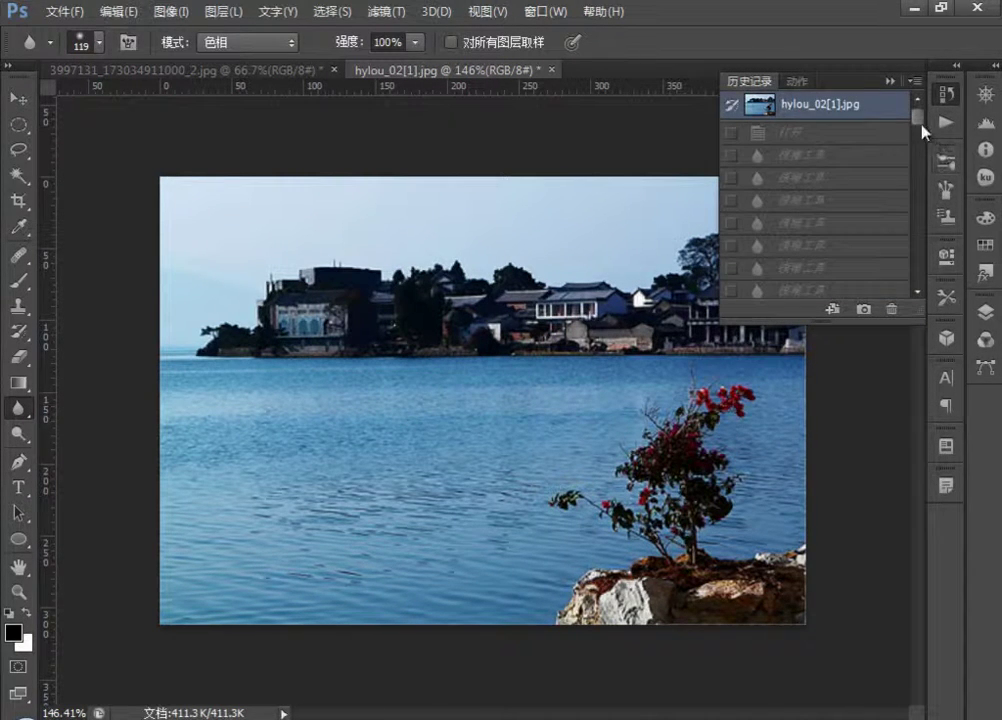
left_click_drag(921, 128, 922, 305)
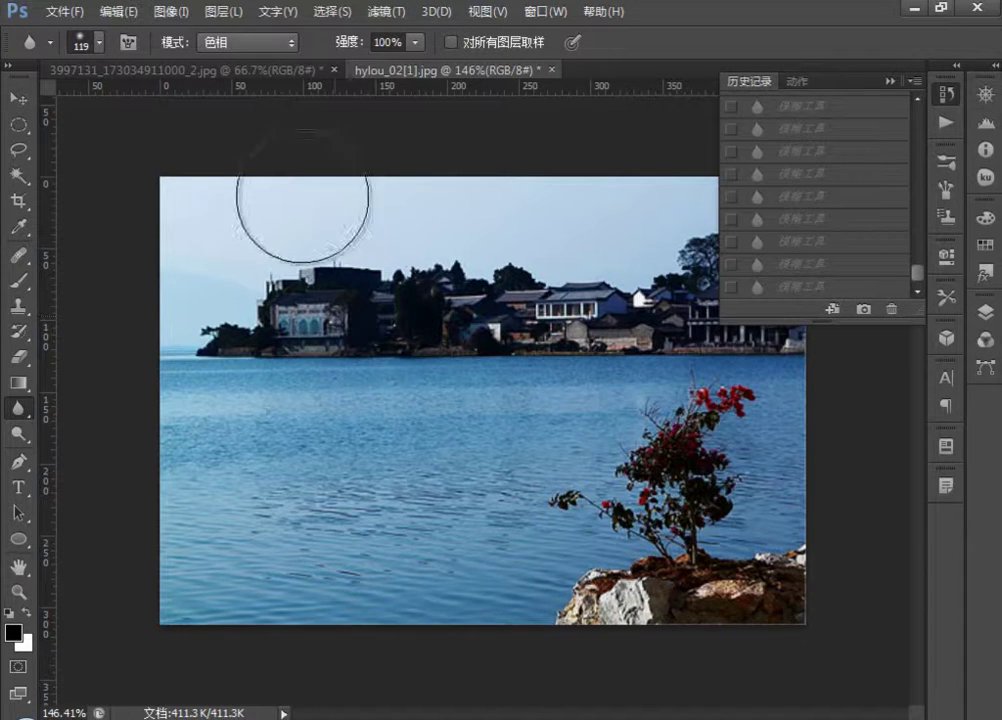
- Switch blur mode to Normal and blur across the village, water and flower bush
left_click(287, 42)
left_click(246, 63)
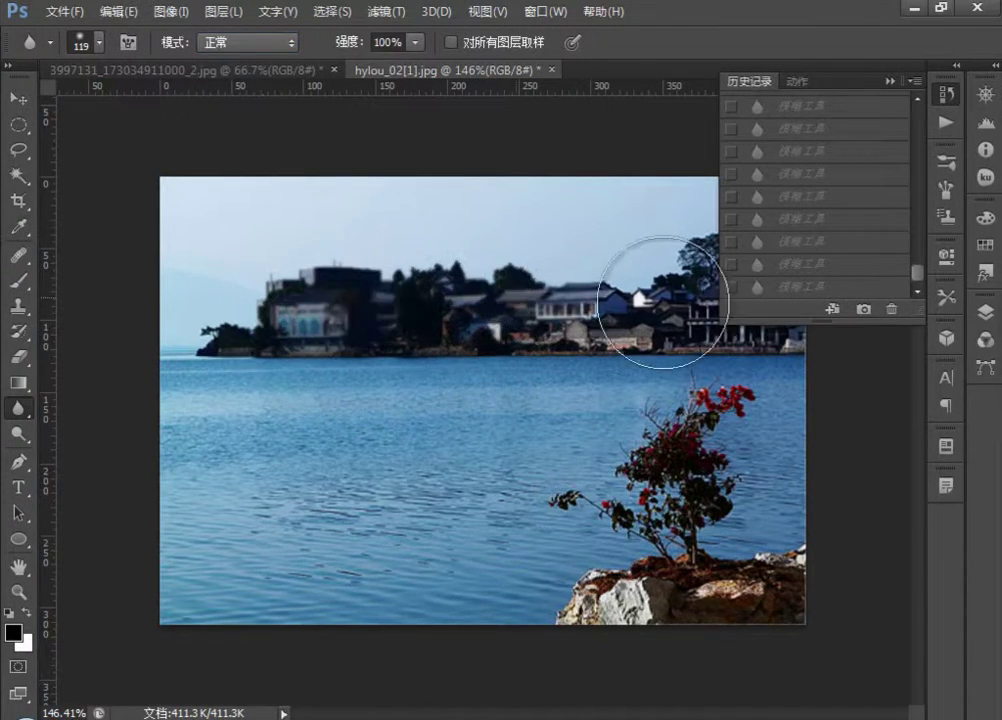
mouse_move(662, 303)
left_mouse_down()
mouse_move(240, 385)
mouse_move(694, 405)
mouse_move(289, 521)
mouse_move(375, 557)
mouse_move(660, 608)
mouse_move(398, 510)
mouse_move(398, 400)
left_mouse_up()
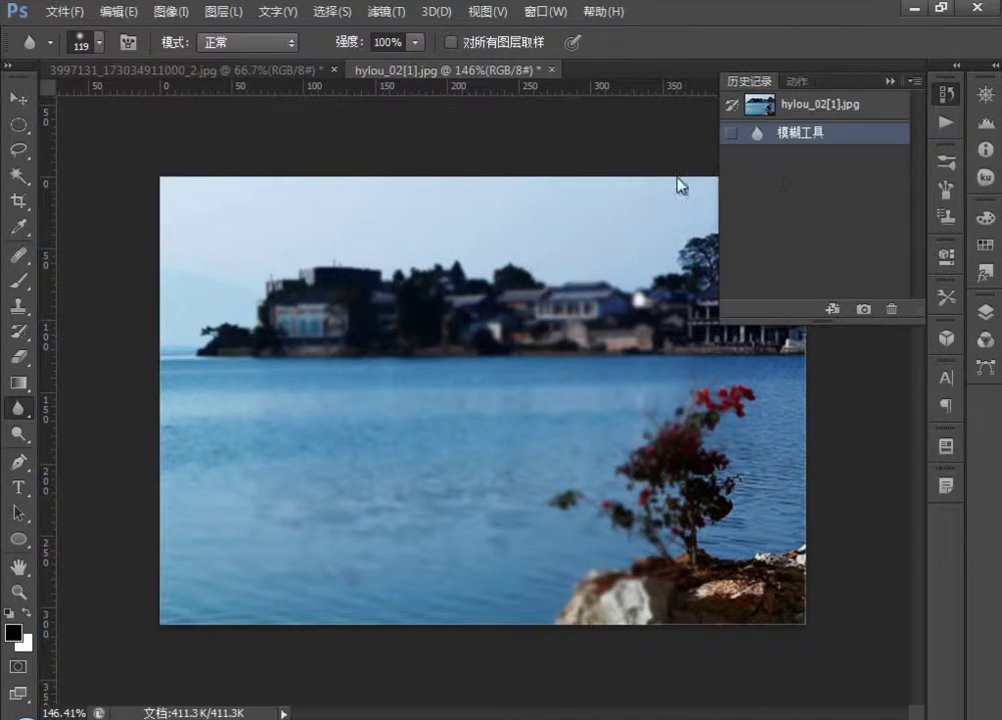
- Compare with the original snapshot, then set blur strength to 52%
left_click(770, 104)
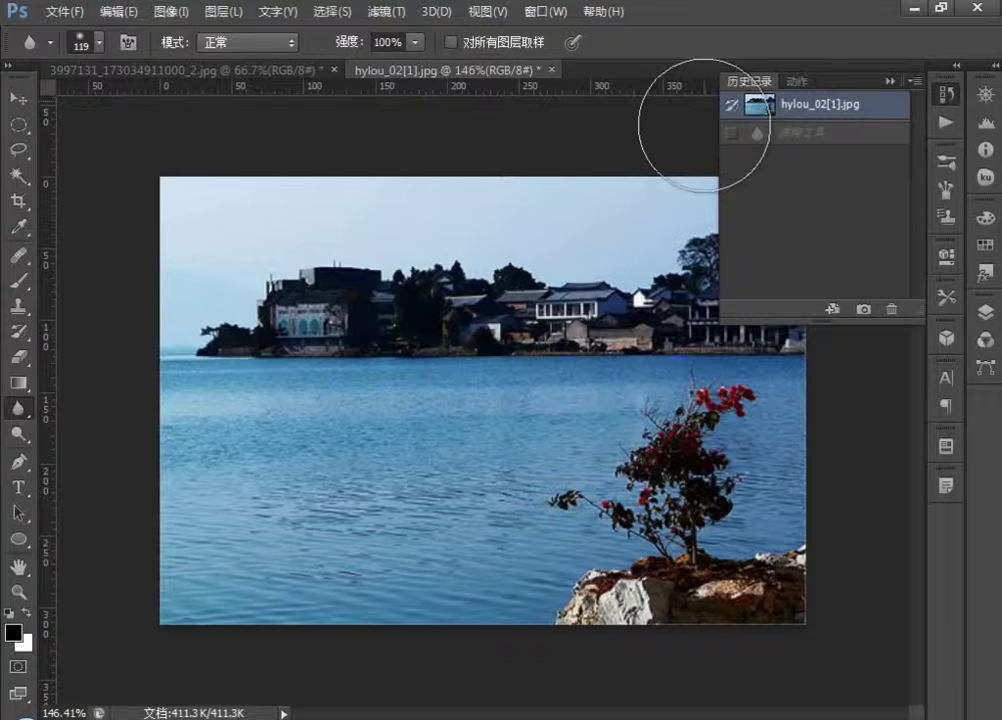
left_click(796, 134)
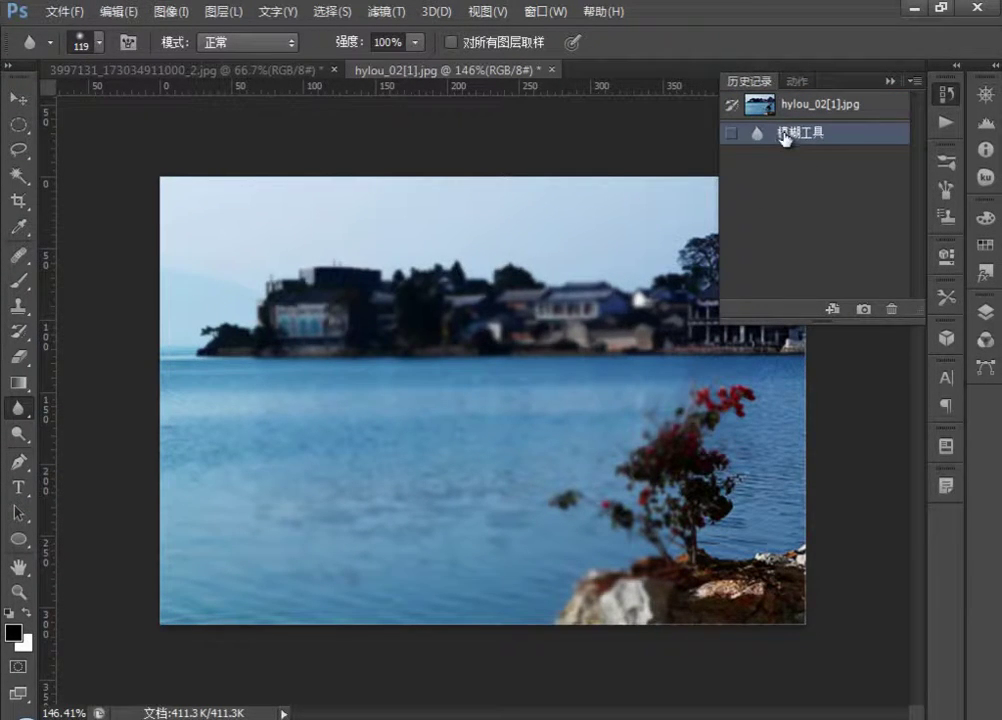
left_click(416, 46)
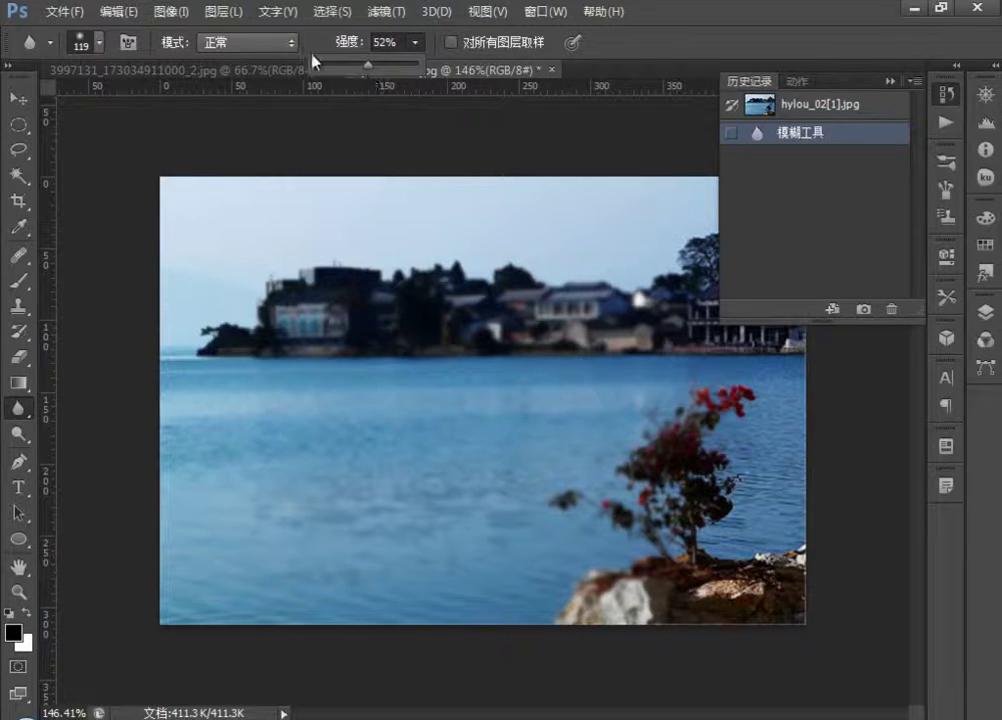
- Revert to the original snapshot and blur a patch of water at the centre
left_click(812, 104)
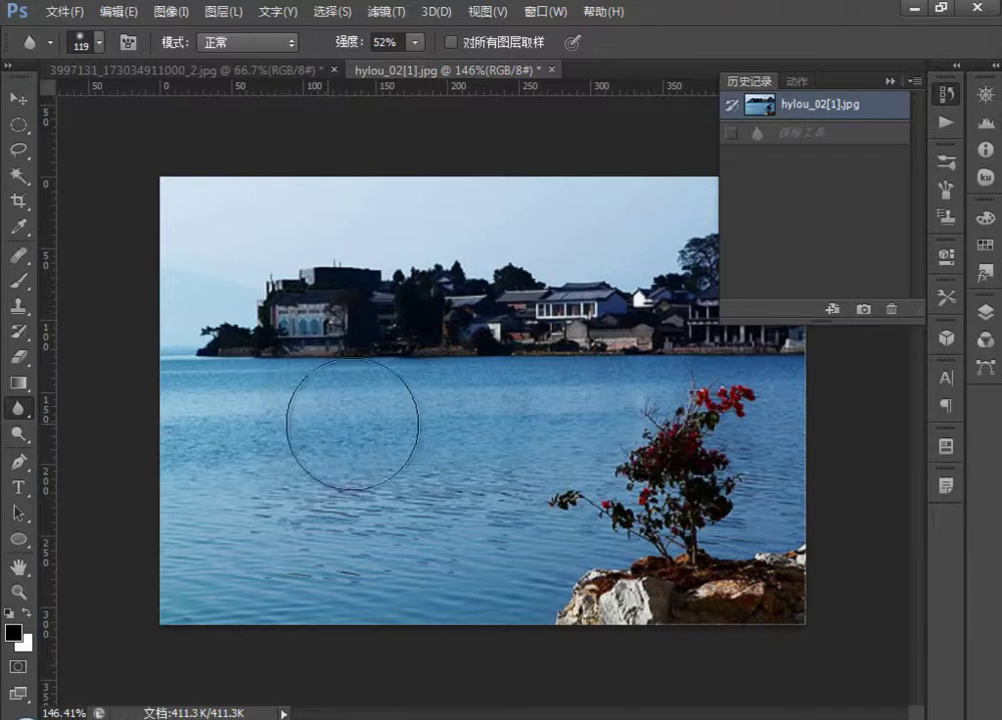
left_click_drag(463, 476, 465, 491)
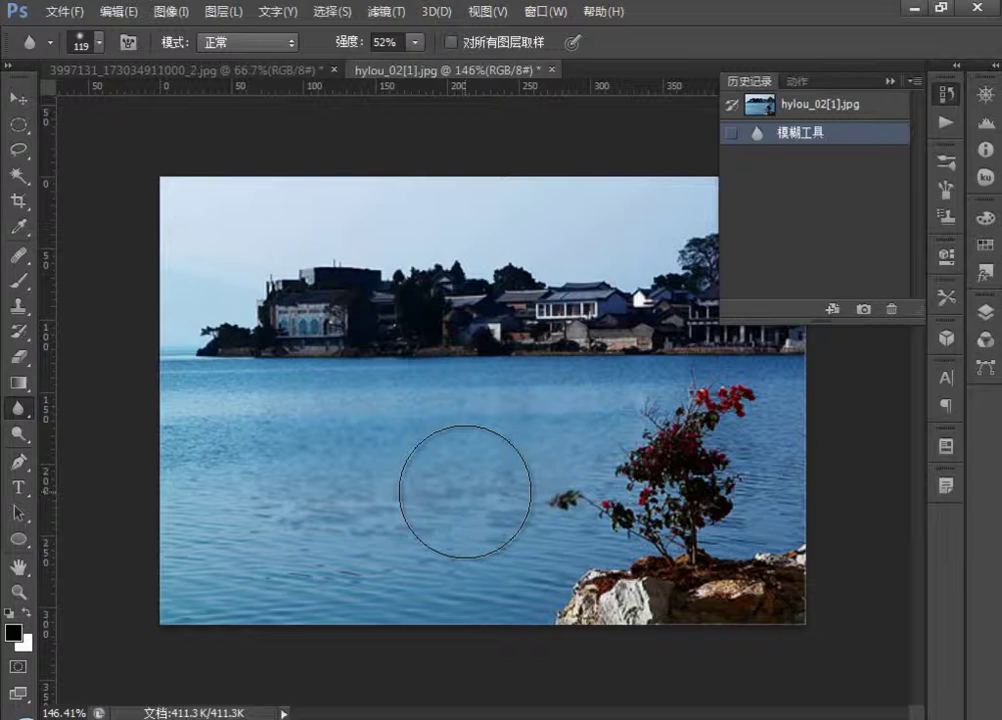
- Revert with F12, shrink the brush to 35 px, and blur strokes over the red flower bush
key("F12")
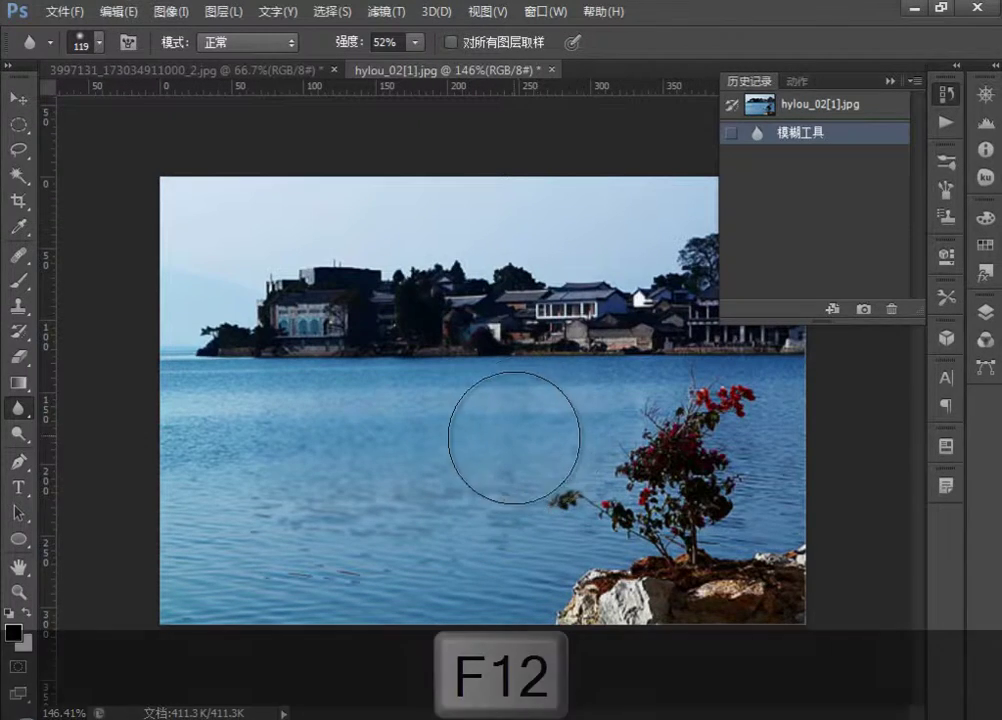
key("bracketleft")
key("bracketleft")
key("bracketleft")
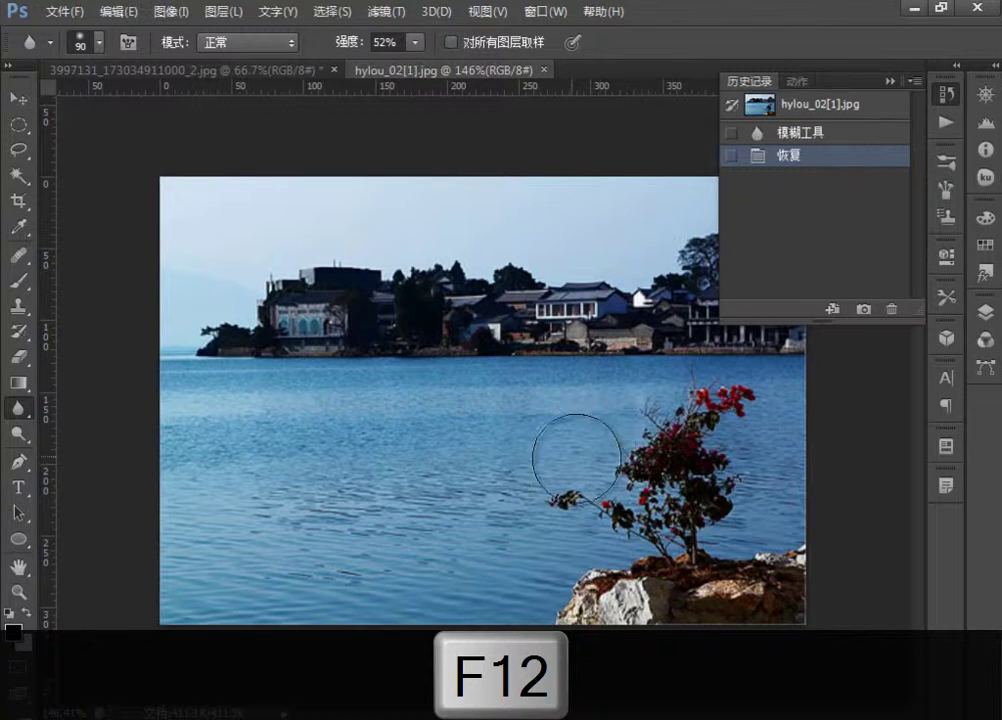
key("bracketleft")
key("bracketleft")
key("bracketleft")
key("bracketleft")
key("bracketleft")
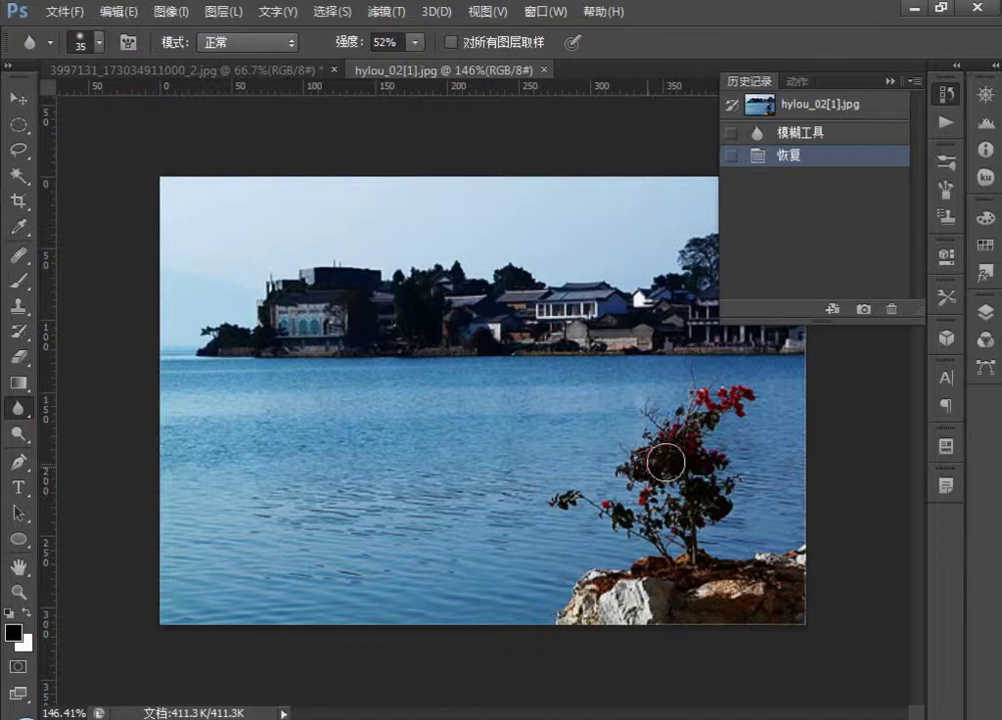
mouse_move(662, 458)
left_mouse_down()
mouse_move(547, 479)
mouse_move(620, 515)
mouse_move(665, 510)
mouse_move(707, 459)
mouse_move(707, 409)
mouse_move(700, 447)
left_mouse_up()
mouse_move(715, 540)
left_mouse_down()
mouse_move(626, 416)
mouse_move(644, 452)
mouse_move(637, 470)
left_mouse_up()
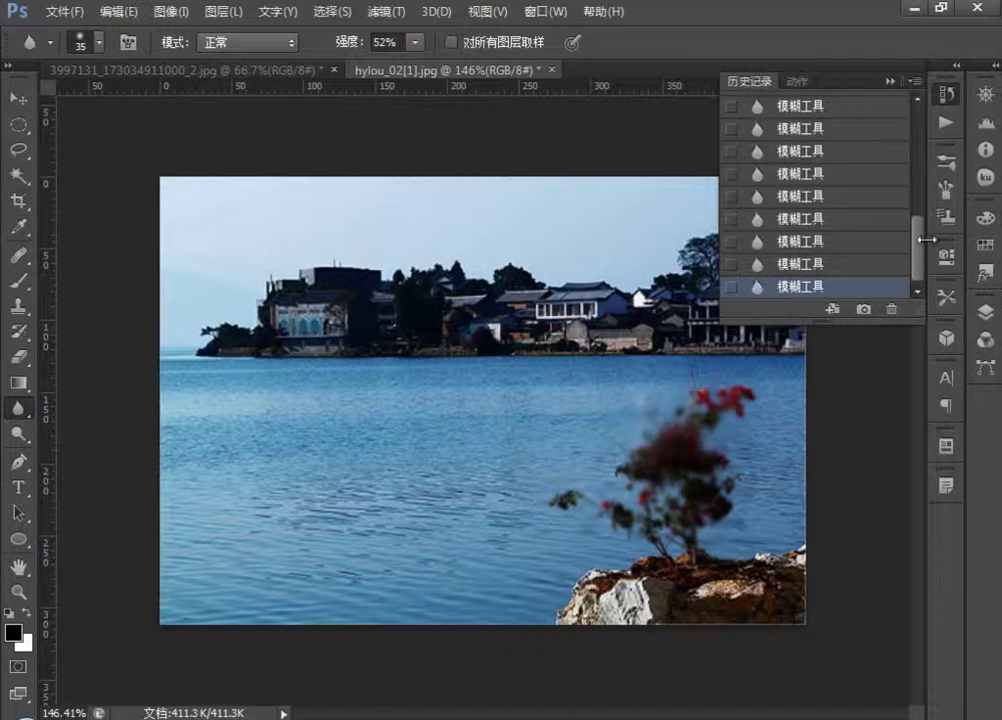
left_click_drag(917, 248, 917, 130)
- Revert to the snapshot and trial-blur the photo and lake with a 2216-pixel brush
left_click(796, 103)
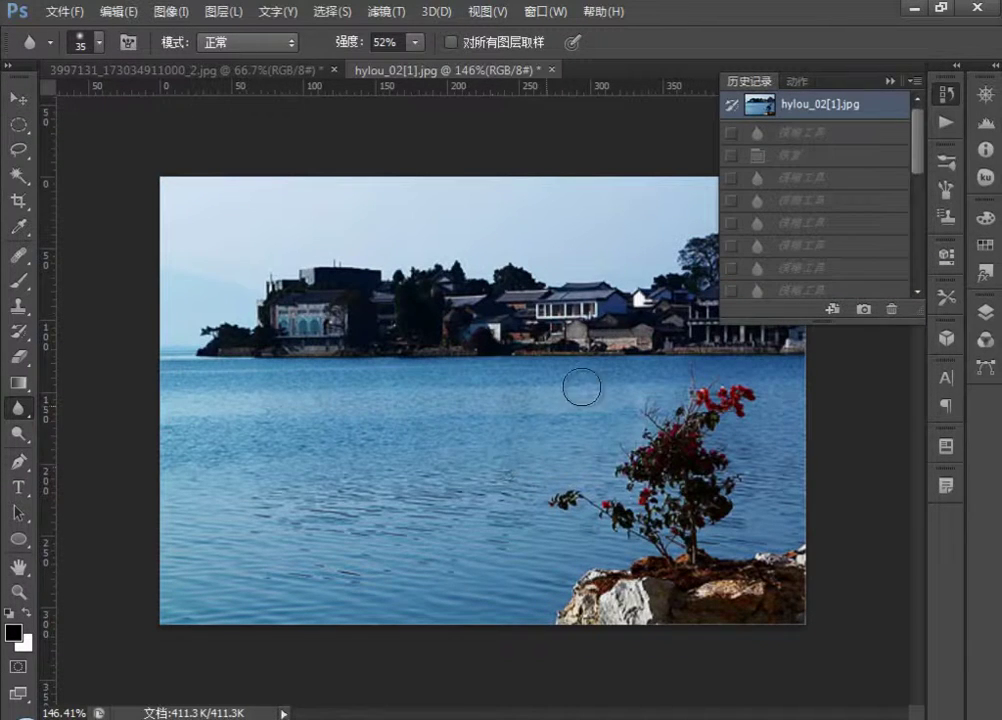
left_click_drag(579, 385, 331, 400)
right_click(331, 400)
left_click_drag(396, 454, 376, 418)
left_click(288, 300)
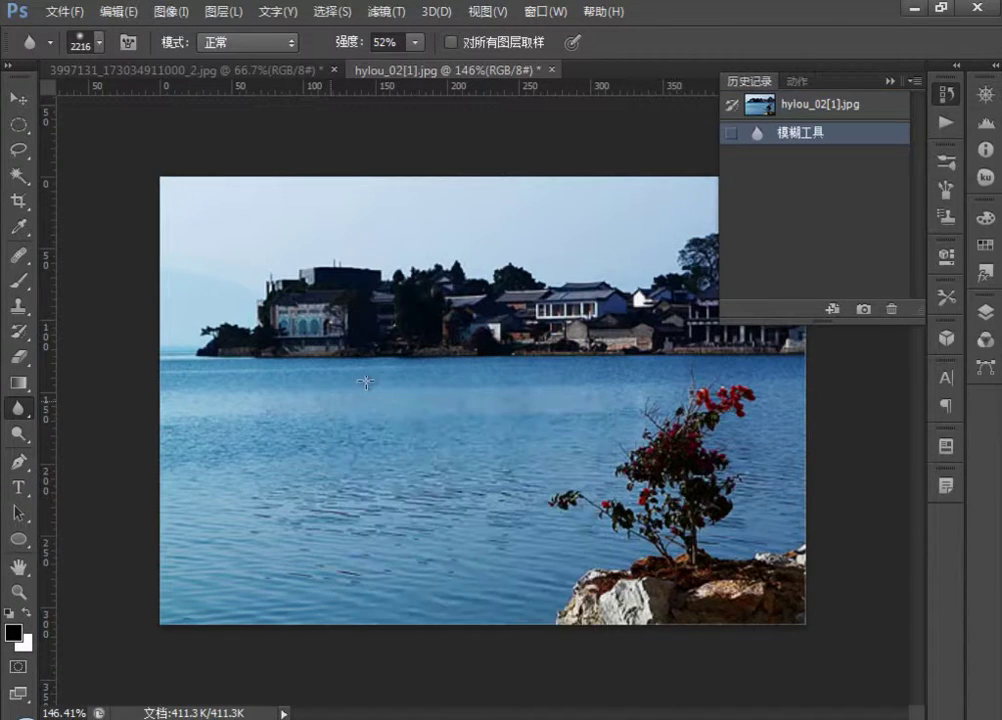
left_click(364, 432)
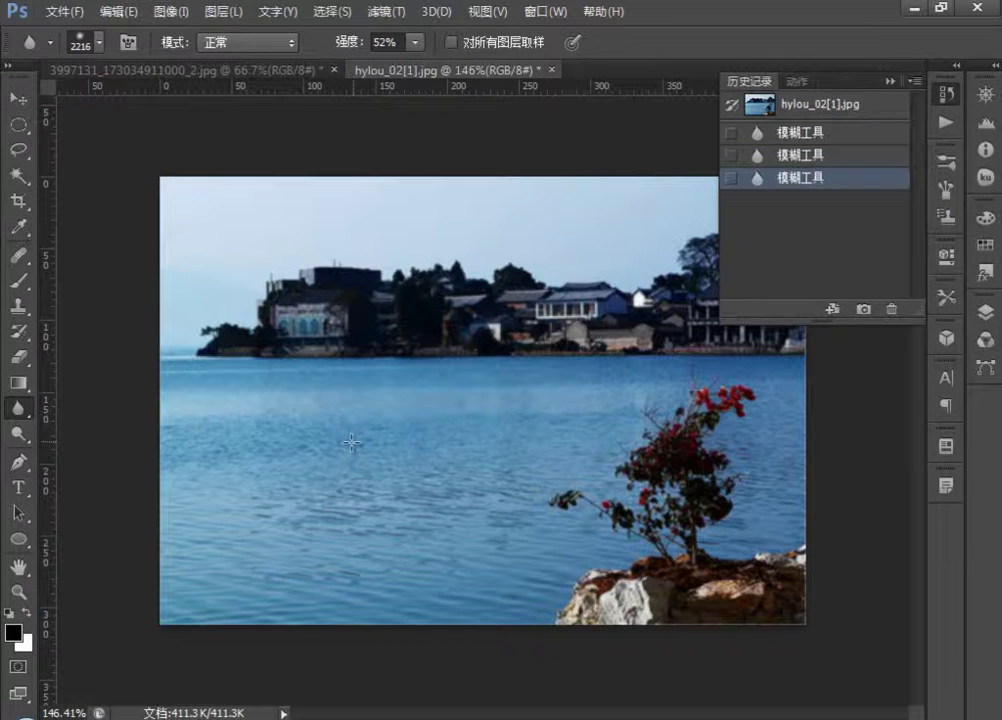
left_click(458, 387)
- Set the brush to 257 px and blur the village buildings and water
right_click(458, 387)
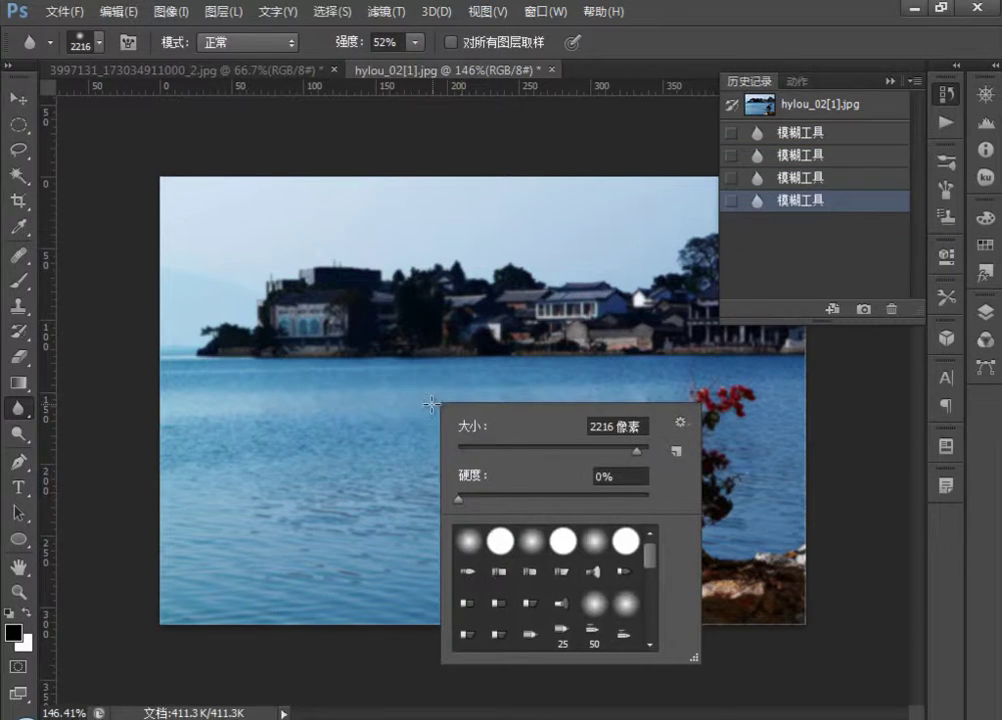
left_click_drag(645, 451, 596, 451)
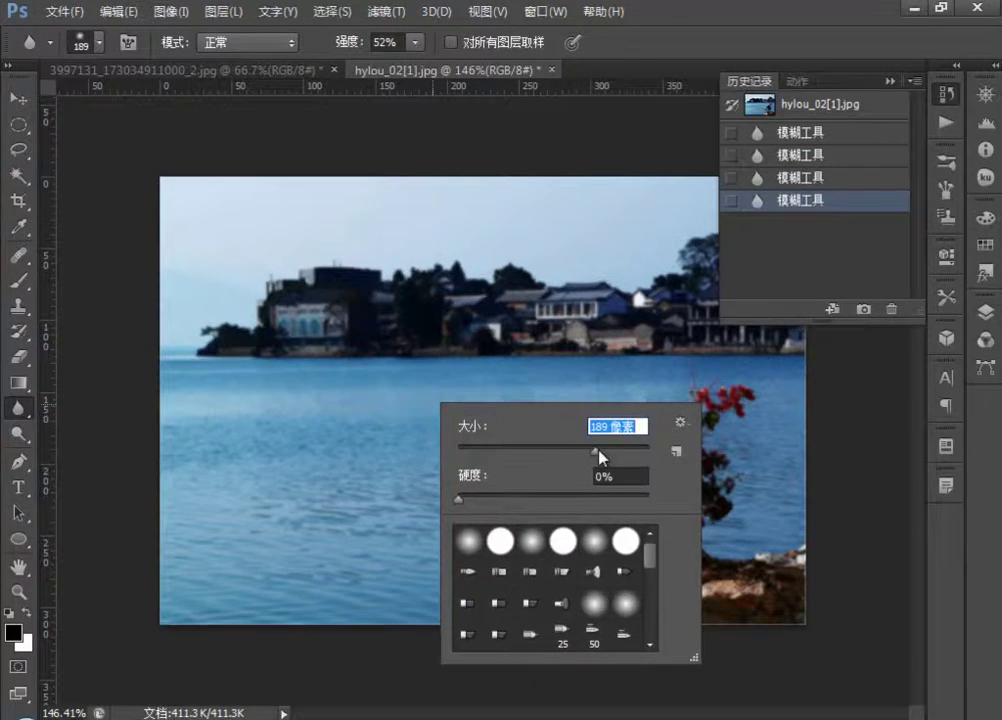
type("257")
key("Return")
left_click(372, 380)
mouse_move(372, 380)
left_mouse_down()
mouse_move(331, 297)
mouse_move(335, 447)
mouse_move(414, 503)
mouse_move(461, 475)
left_mouse_up()
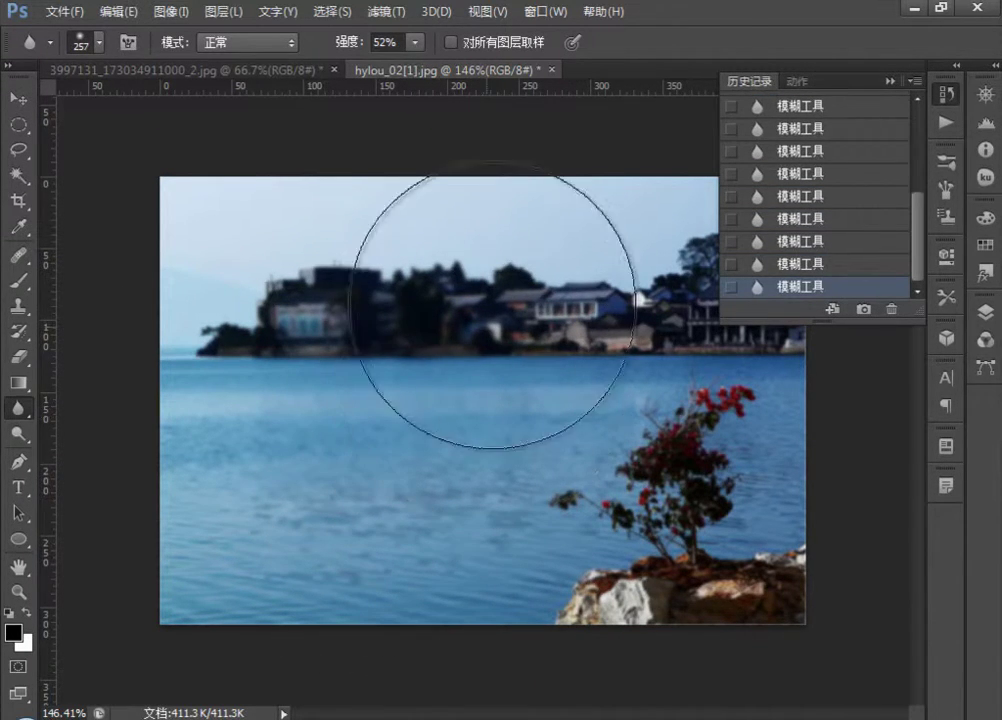
left_click_drag(381, 464, 380, 503)
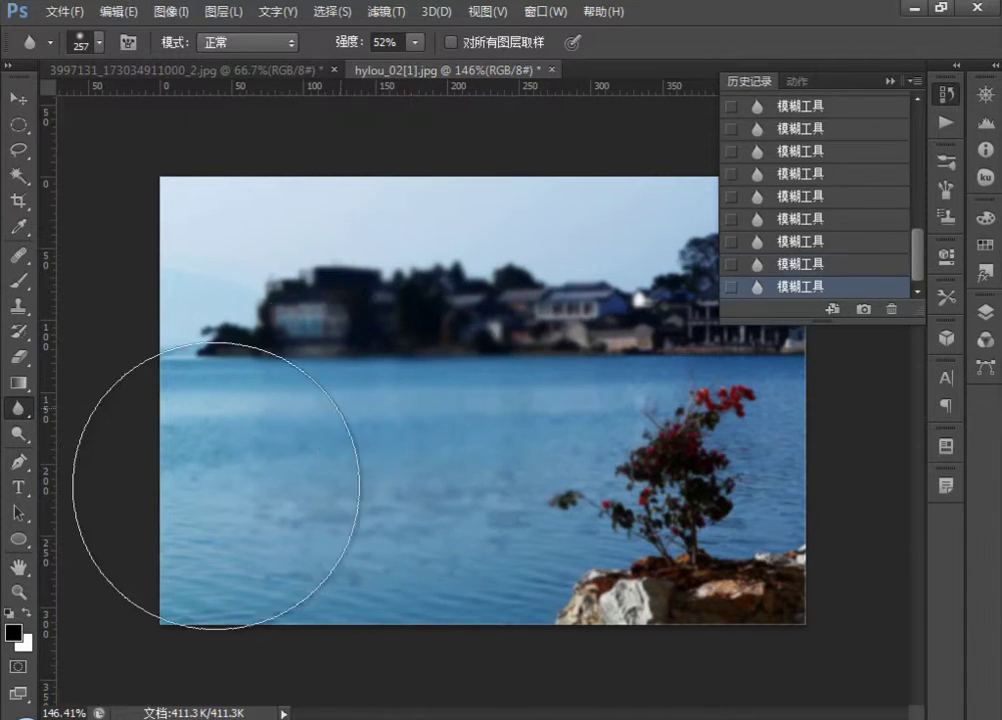
scroll(908, 104, "up", 5)
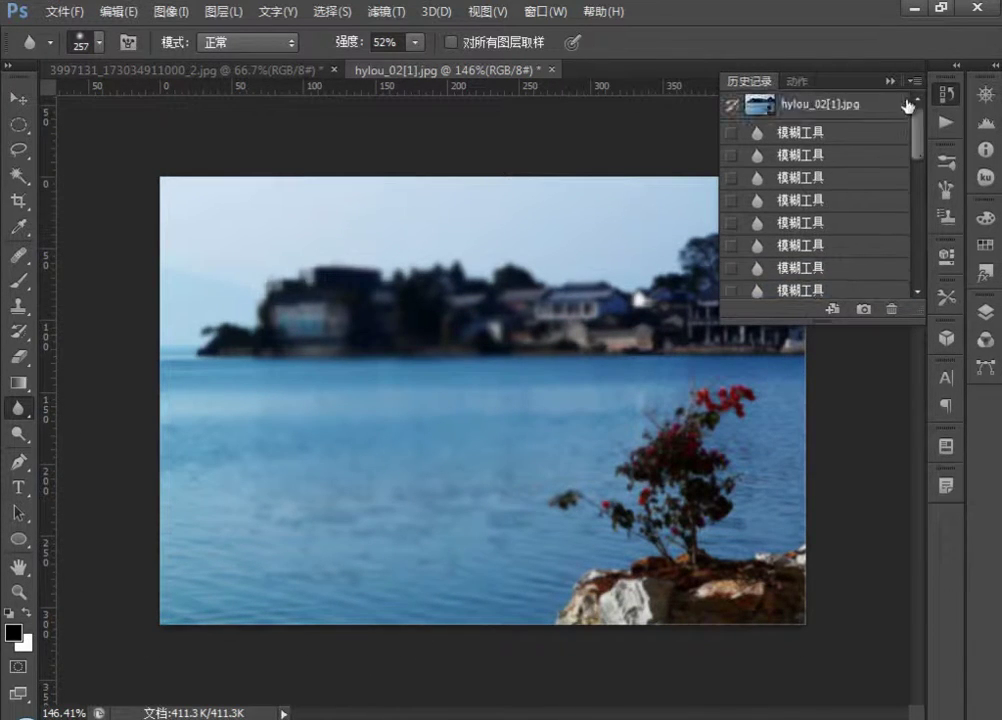
- Revert to the snapshot, re-blur the left buildings and water, and collapse History
left_click(805, 104)
mouse_move(576, 308)
left_mouse_down()
mouse_move(264, 369)
mouse_move(409, 396)
mouse_move(471, 391)
mouse_move(472, 458)
mouse_move(396, 492)
mouse_move(257, 526)
left_mouse_up()
left_click(264, 365)
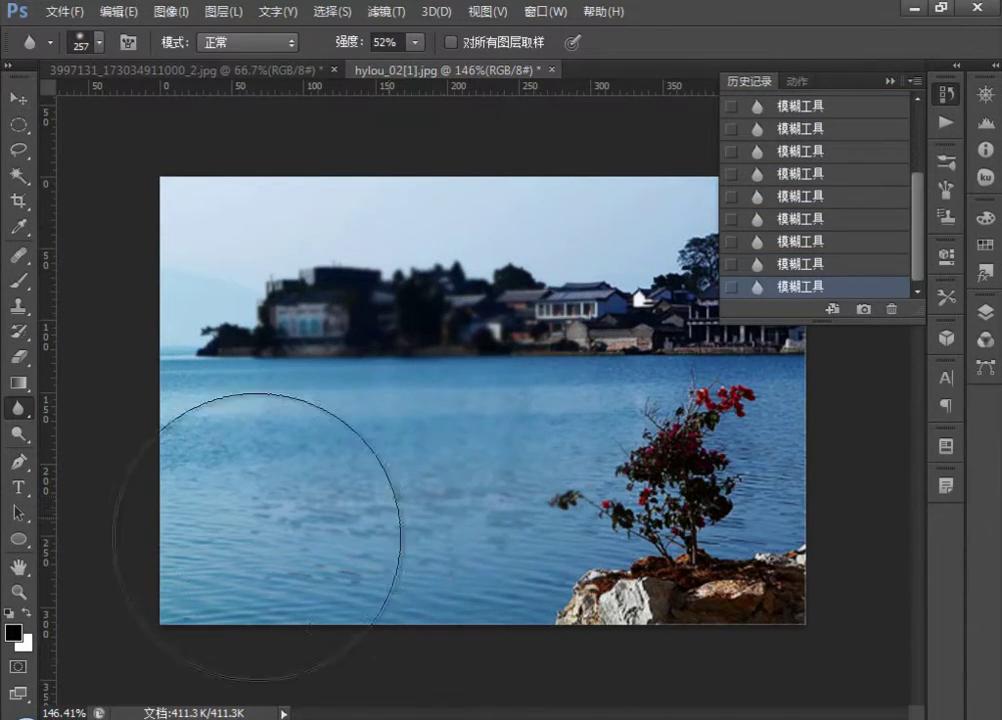
left_click(888, 81)
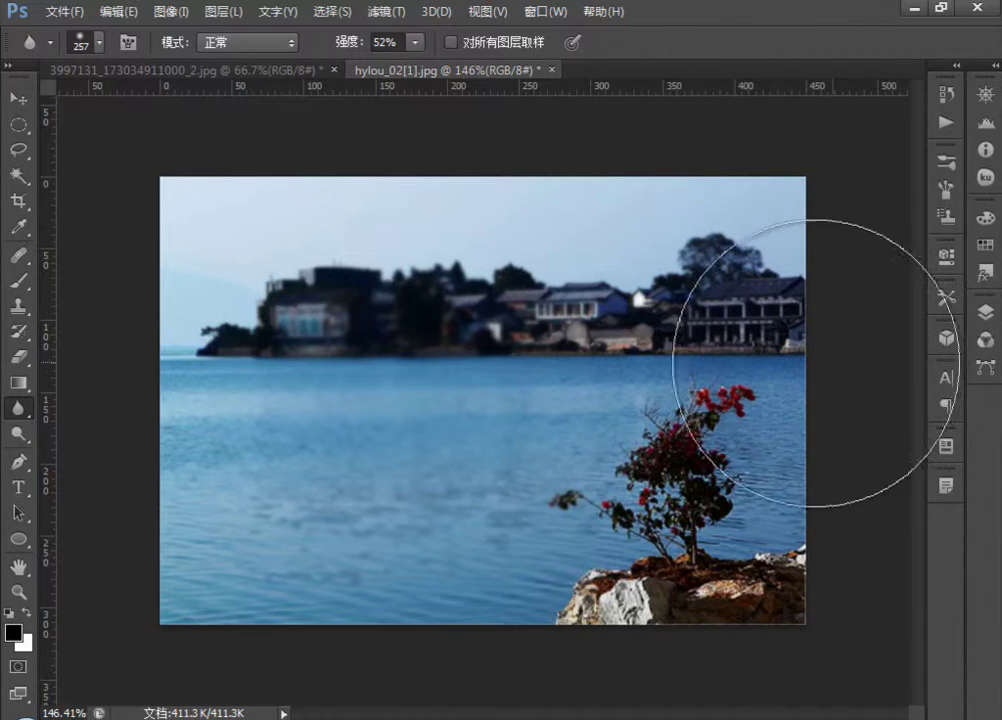
- Reduce the Blur brush to 100 px with [ and show the Blur/Sharpen/Smudge flyout
key("bracketleft")
key("bracketleft")
key("bracketleft")
key("bracketleft")
key("bracketleft")
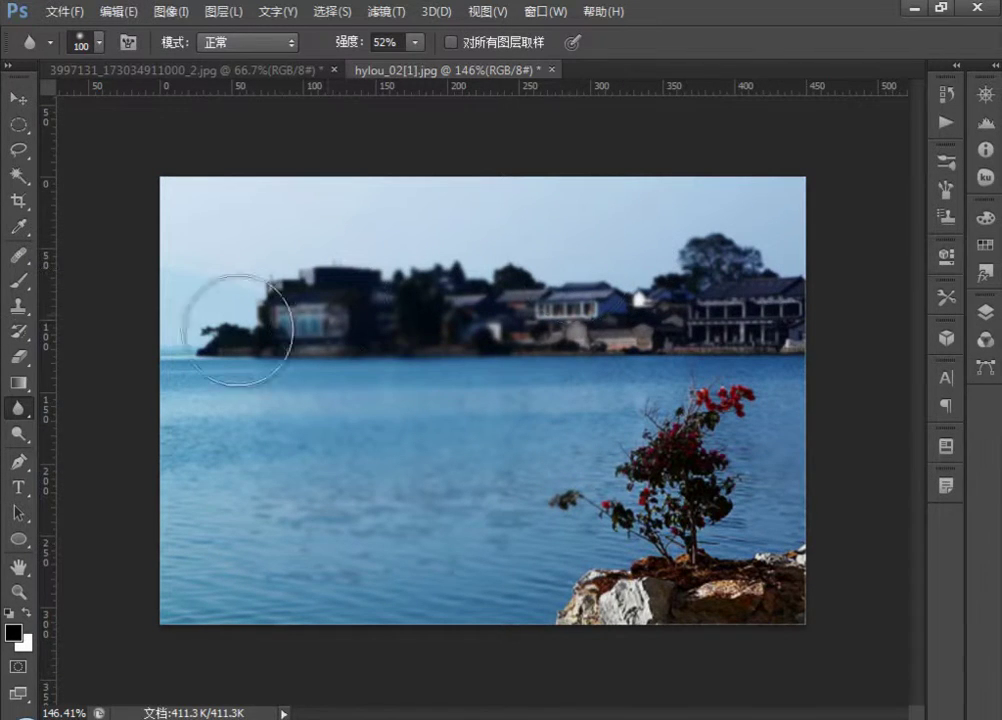
right_click(15, 418)
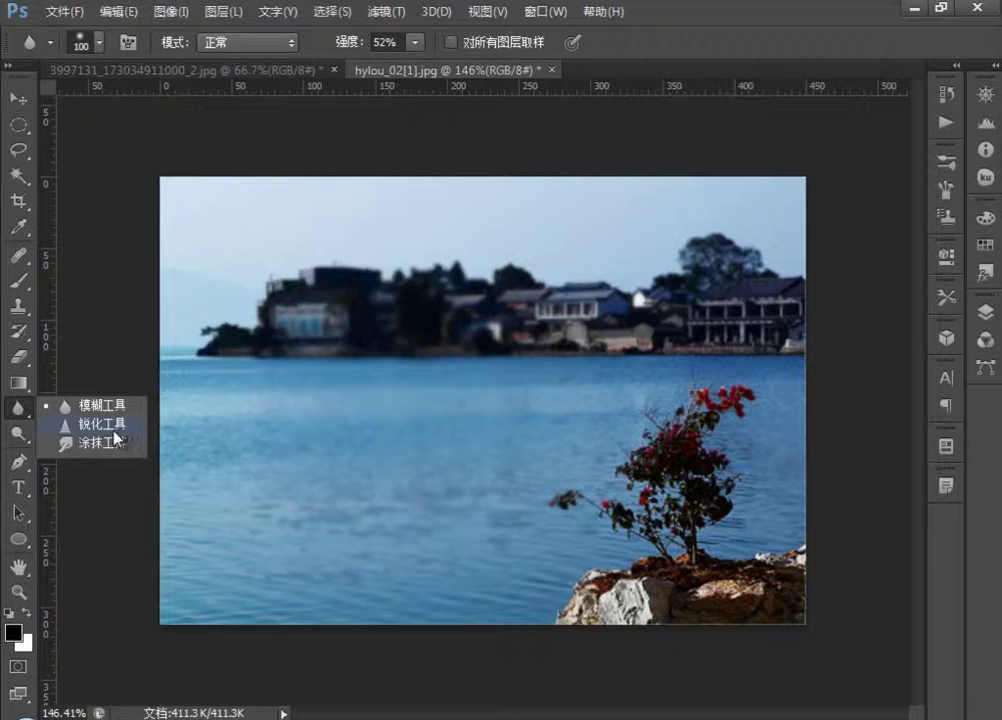
- Select 锐化工具 (Sharpen), enlarge its brush to 39 px, and sharpen a spot of sky
left_click(95, 423)
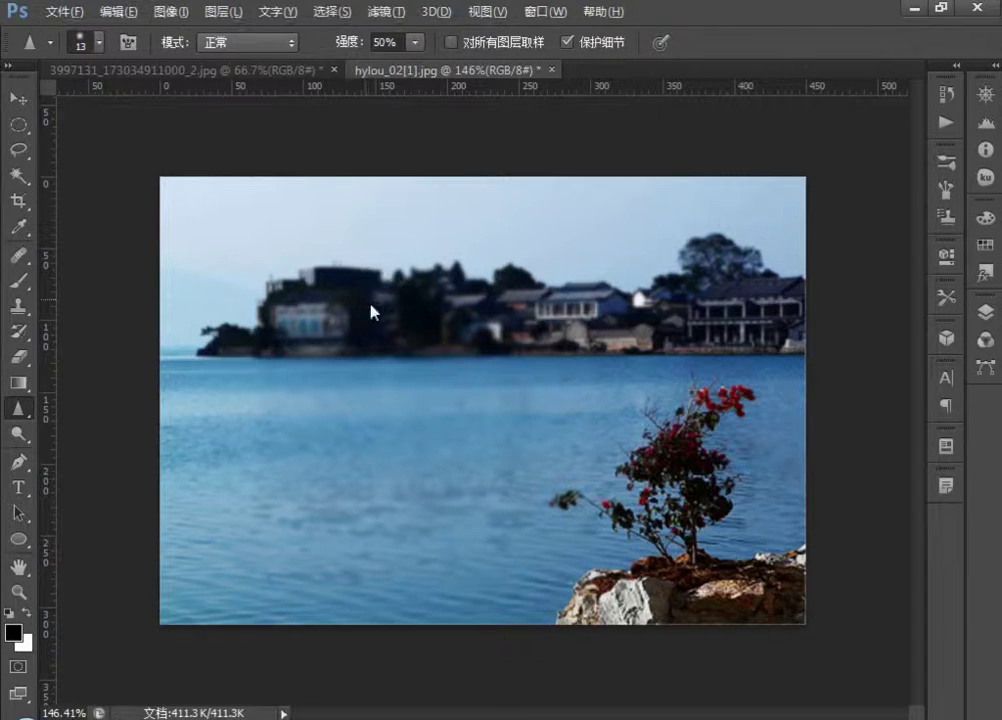
left_click_drag(365, 298, 389, 316)
left_click(398, 228)
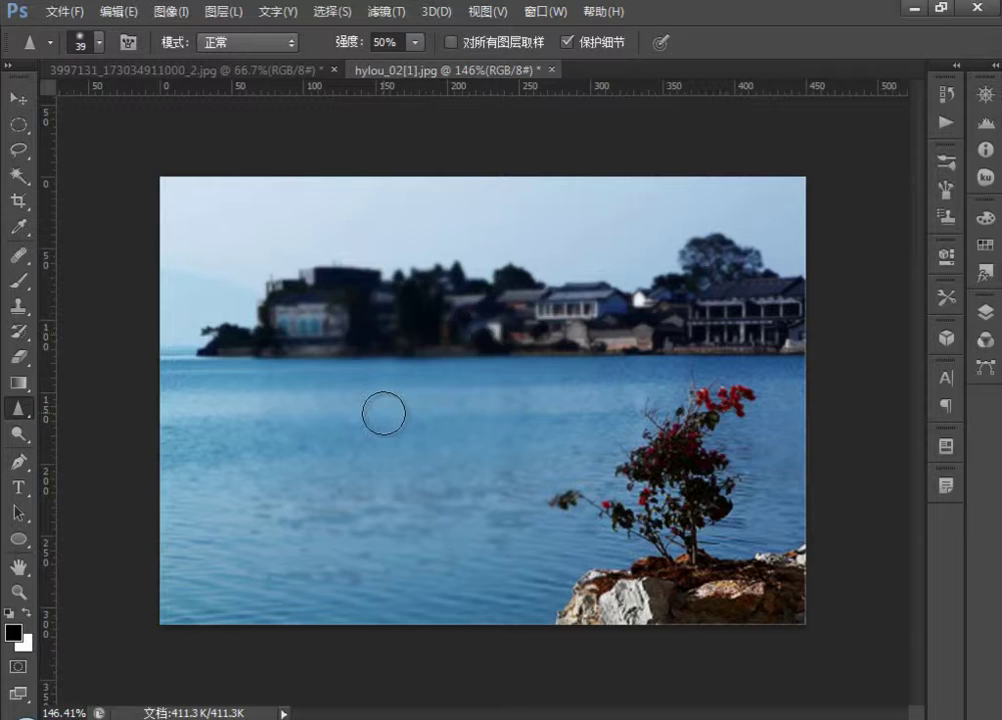
- Sharpen the top red flowers with the Sharpen tool, then undo the harsh result
right_click(20, 412)
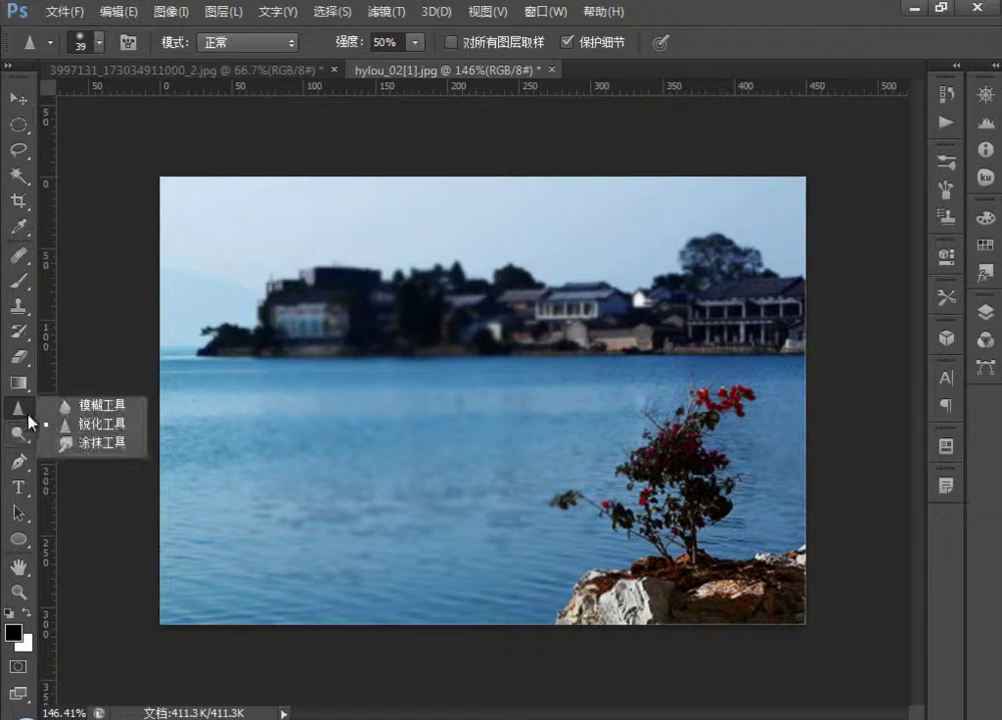
left_click(95, 423)
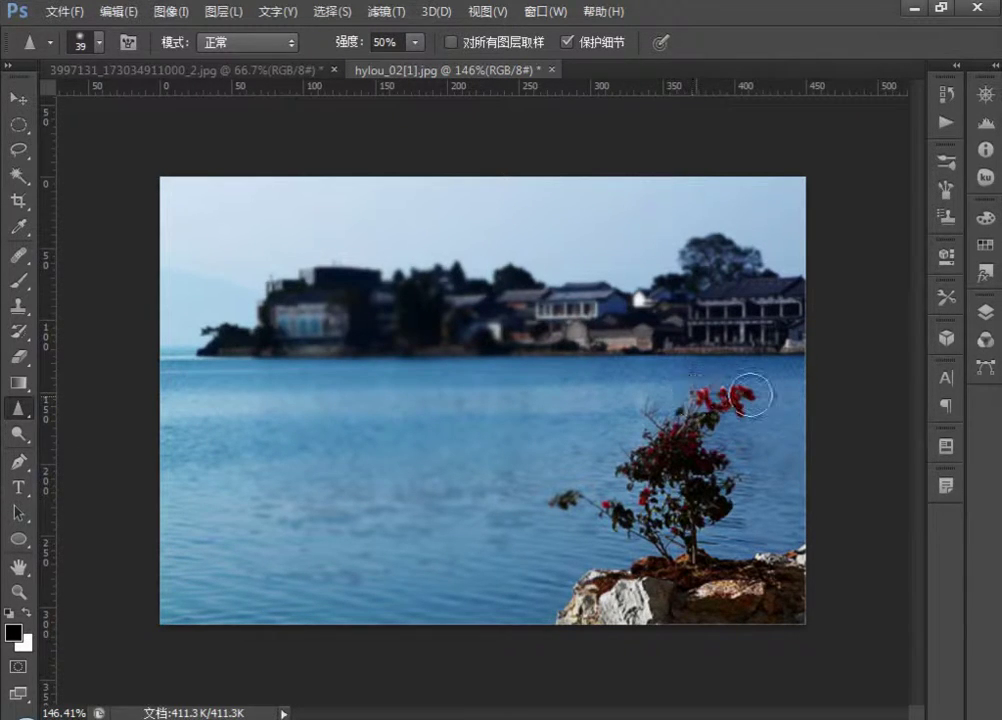
left_click_drag(751, 394, 697, 392)
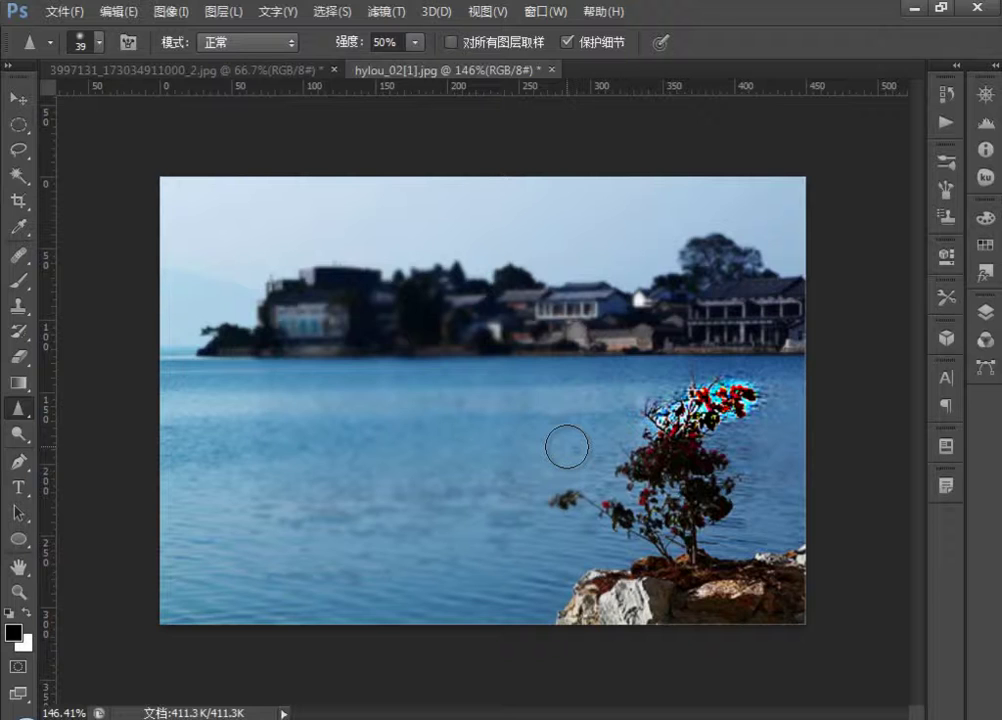
key("ctrl+alt+z")
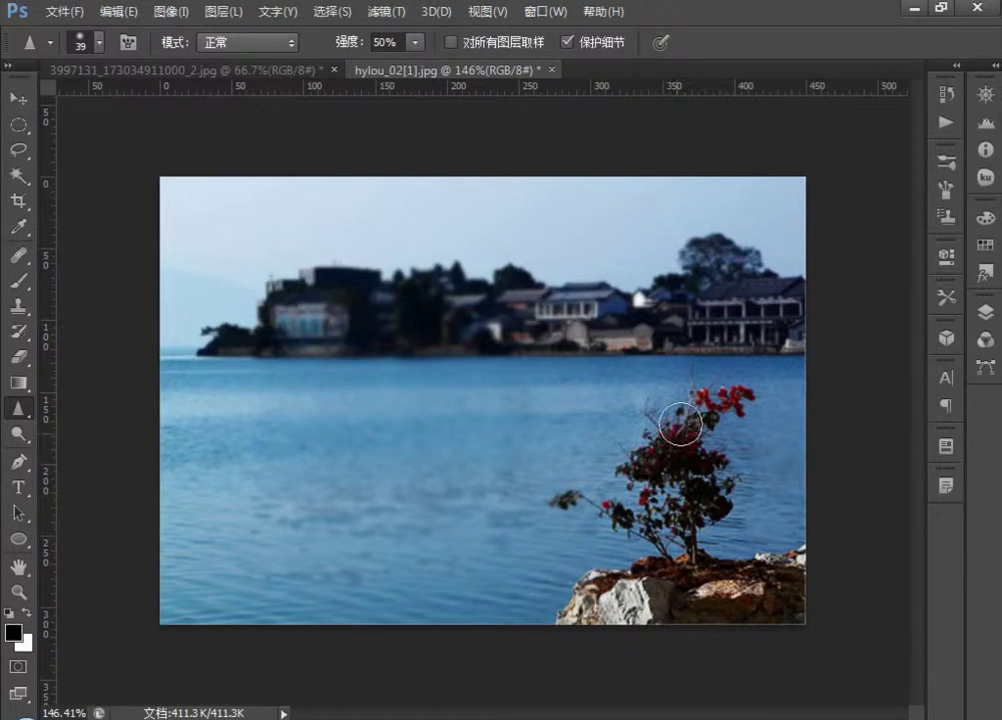
- Sharpen the bush top with Protect Detail off and undo, then resharpen the upper red flowers with it on
left_click(572, 46)
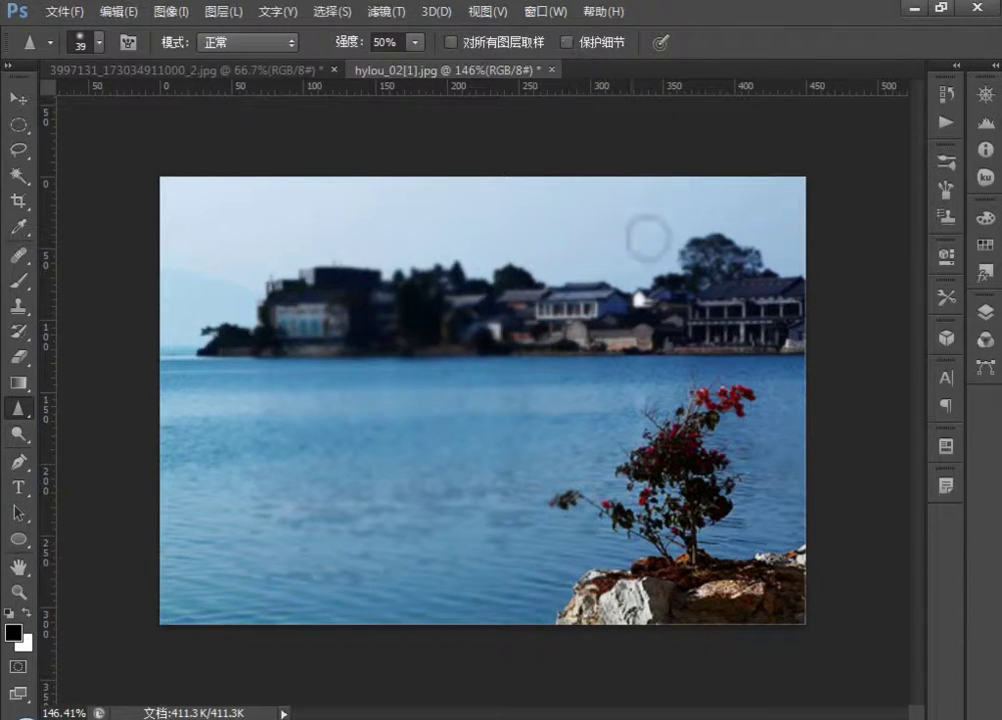
mouse_move(760, 364)
left_mouse_down()
mouse_move(757, 427)
mouse_move(781, 400)
mouse_move(653, 398)
mouse_move(633, 416)
mouse_move(660, 480)
left_mouse_up()
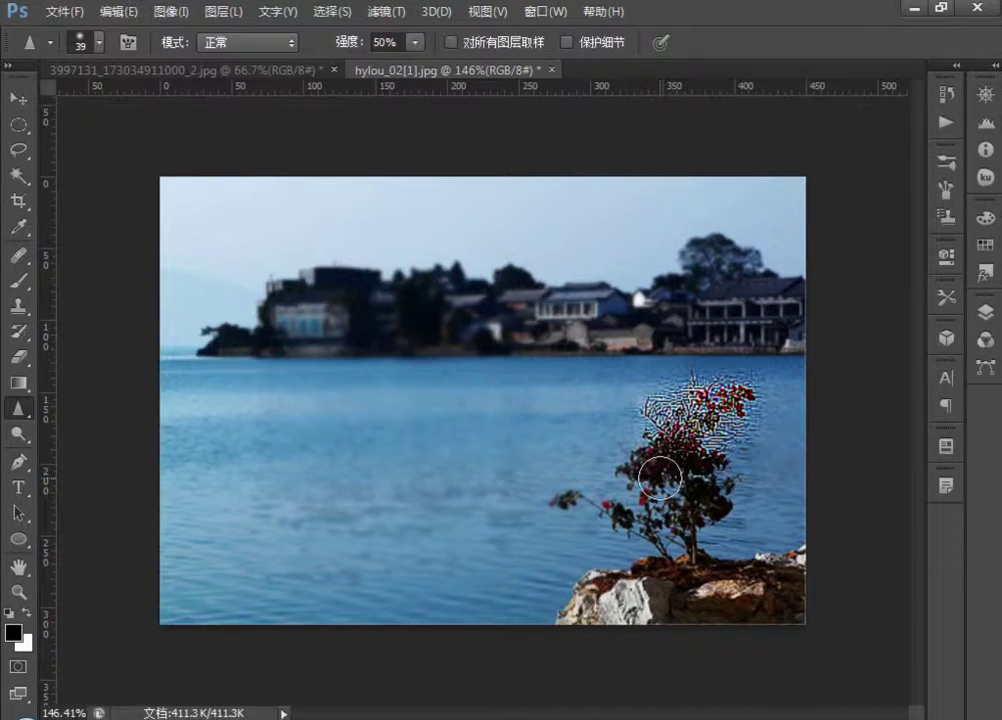
key("ctrl+alt+z")
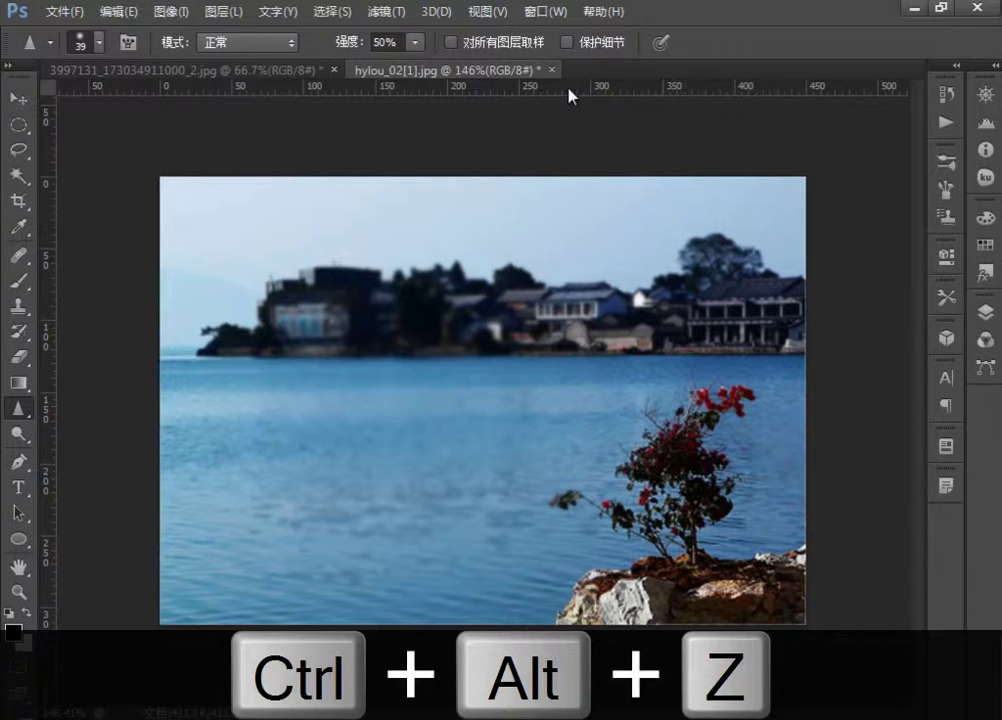
left_click(568, 43)
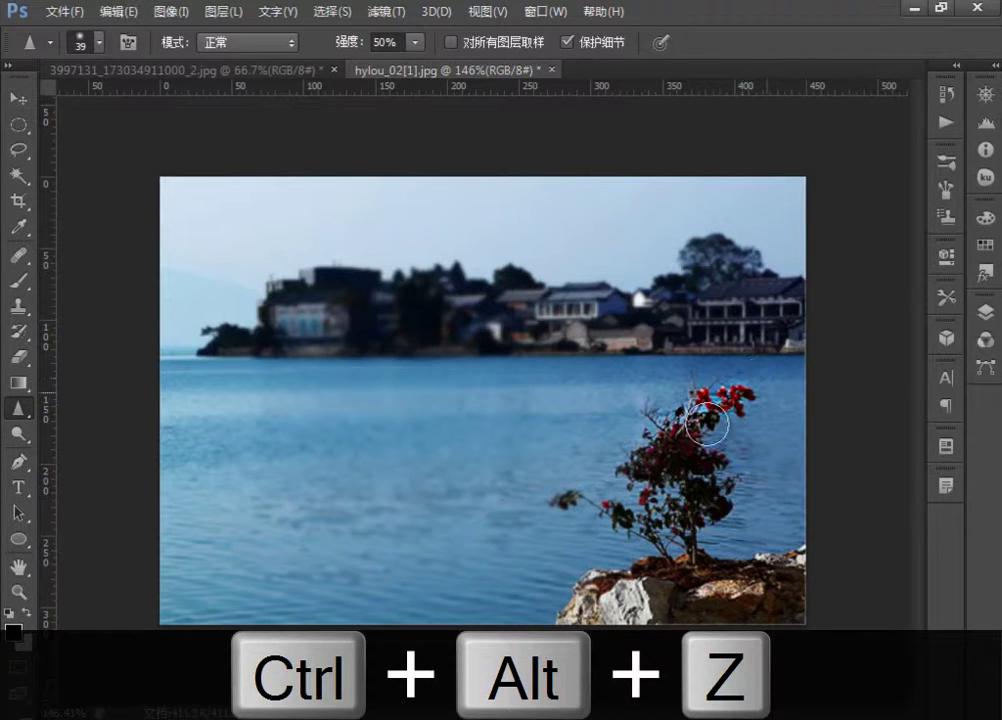
left_click_drag(653, 398, 727, 380)
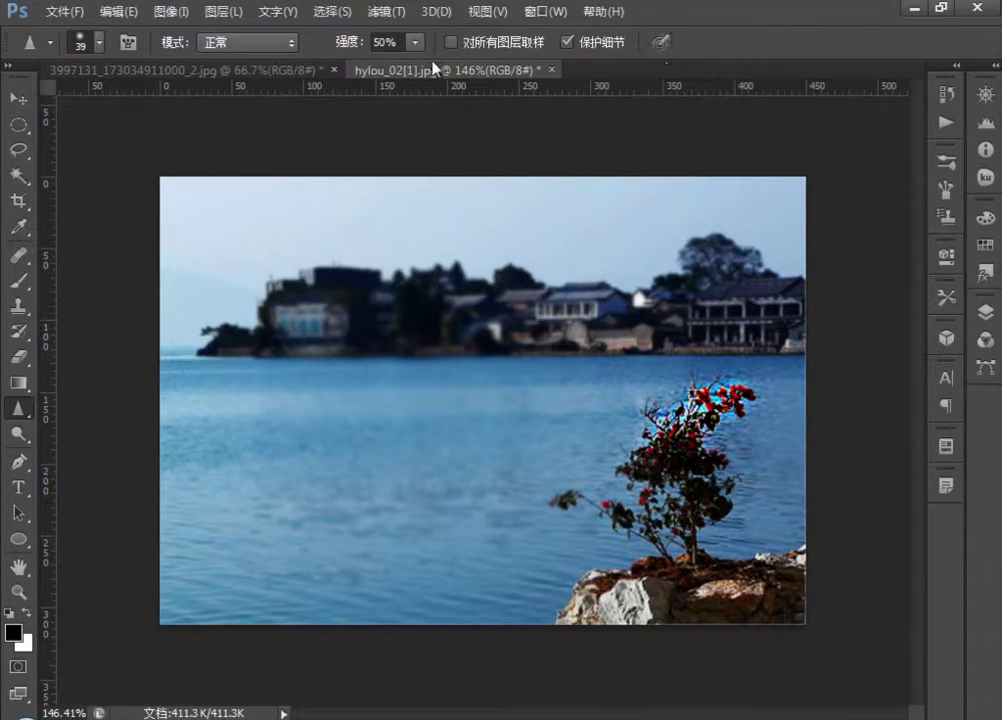
- Resize the Sharpen brush from 67 px to 40 px and lightly sharpen the central waterfront buildings
left_click(128, 44)
left_click(890, 148)
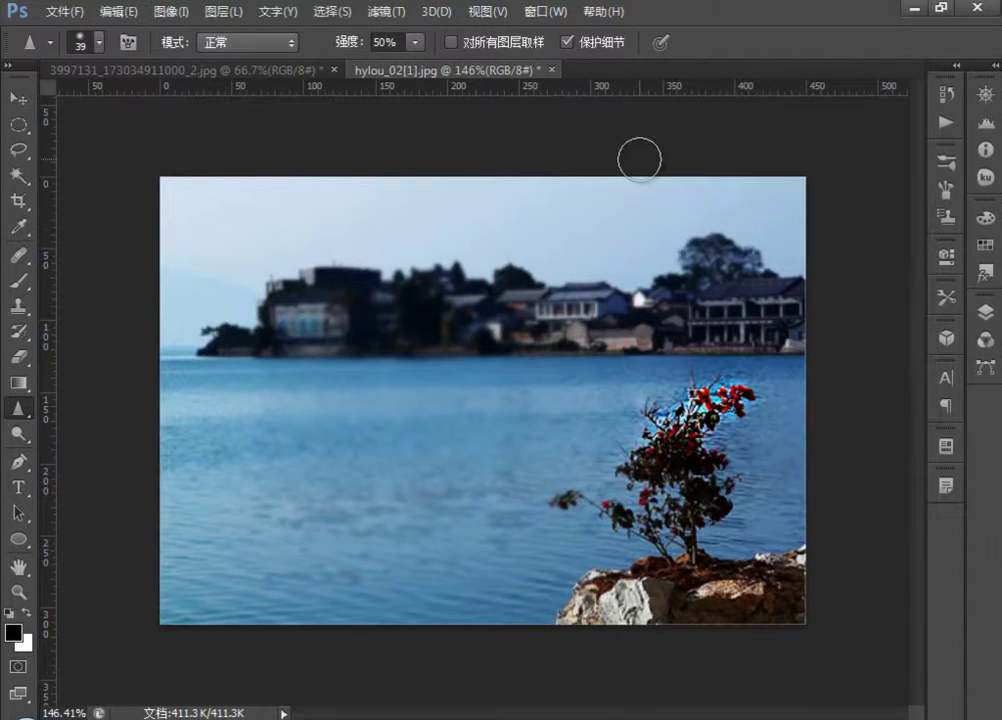
left_click(98, 43)
left_click_drag(47, 81, 140, 140)
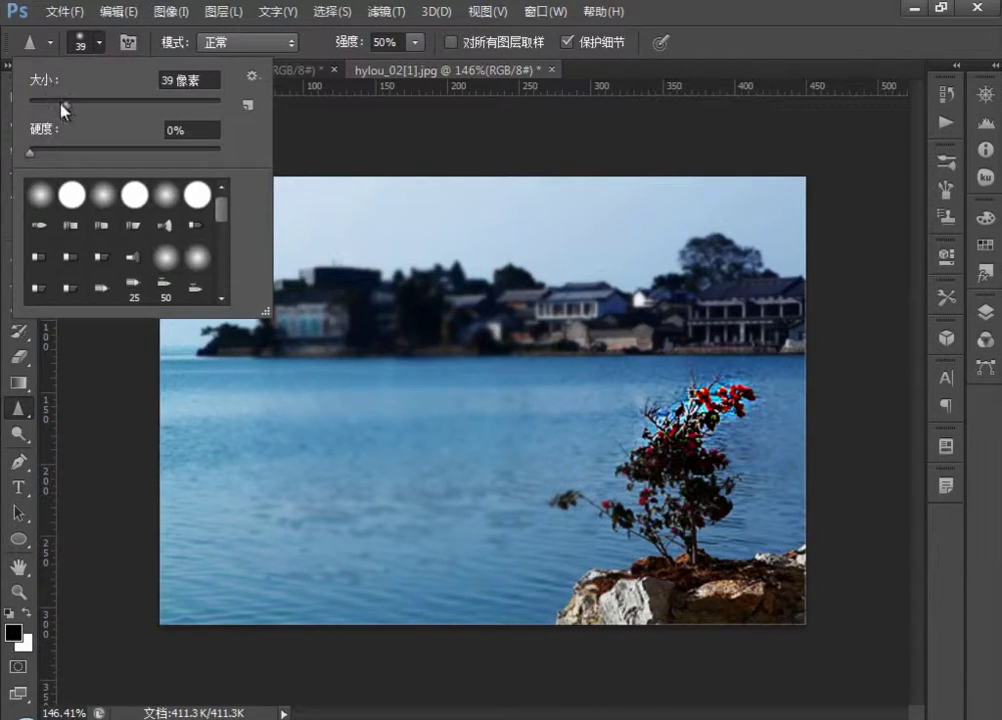
left_click(28, 153)
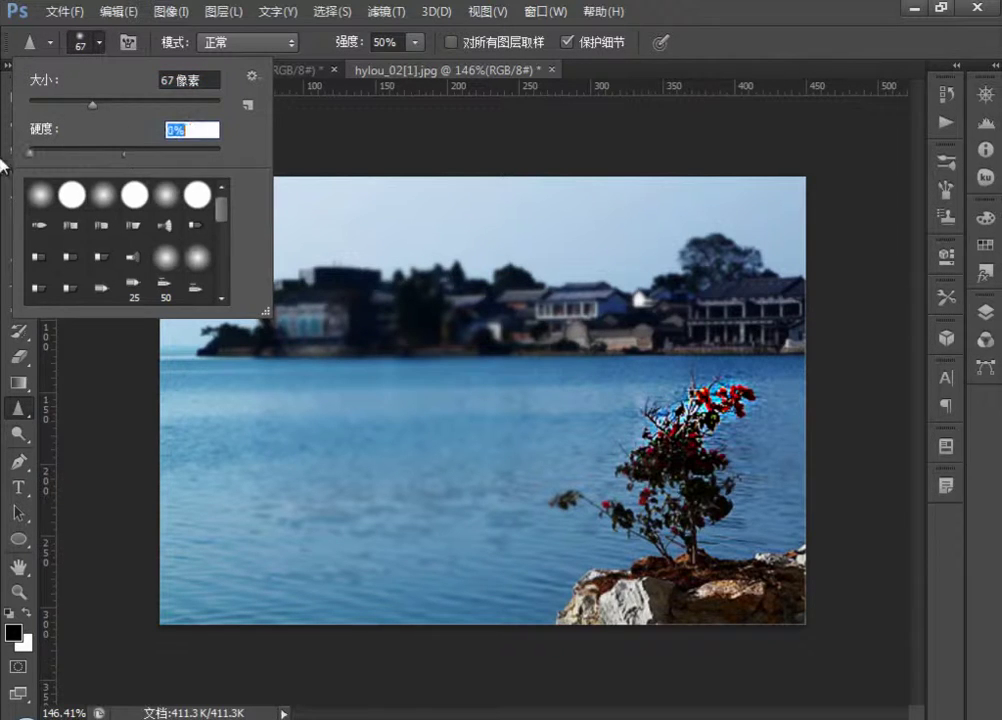
left_click_drag(93, 101, 67, 101)
left_click(811, 5)
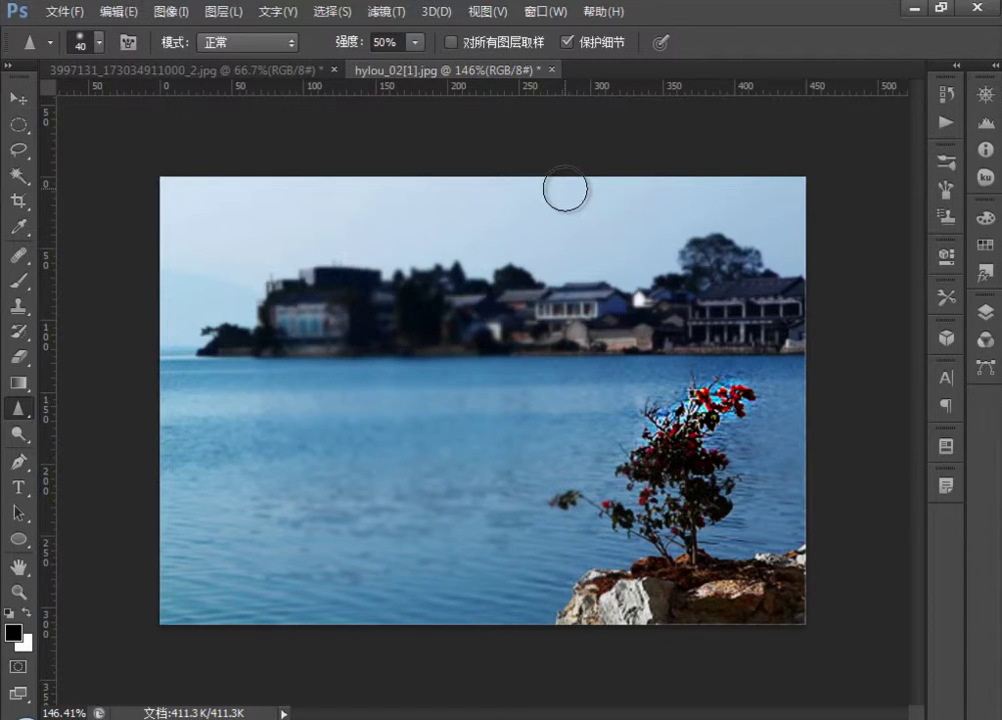
left_click_drag(631, 346, 600, 351)
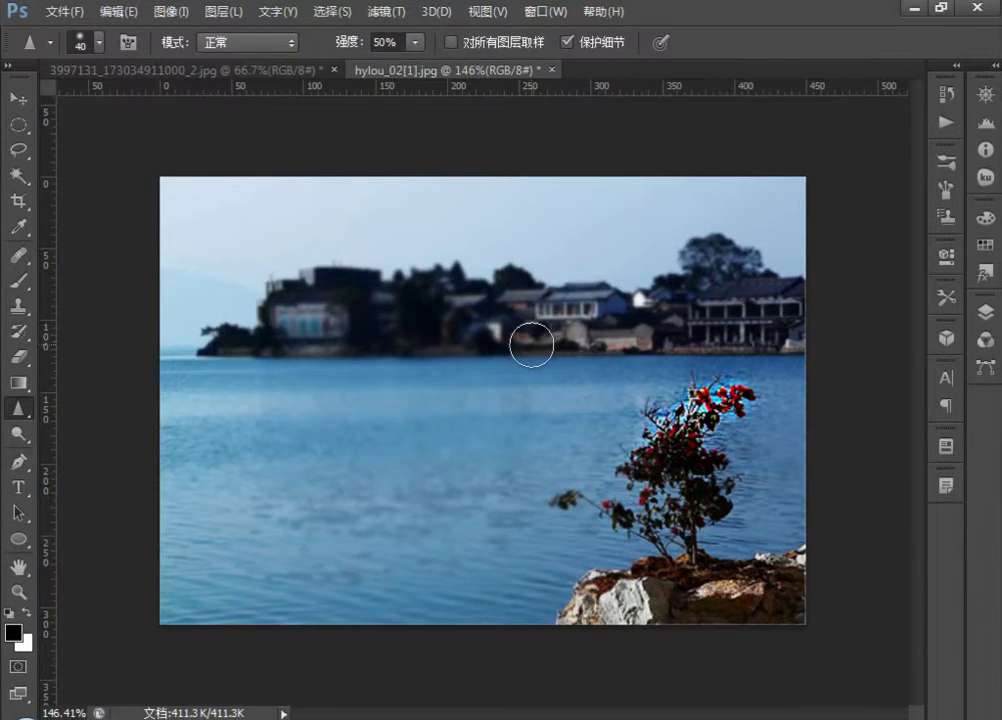
- Revert the lakeside photo to its last saved version with F12
key("F12")
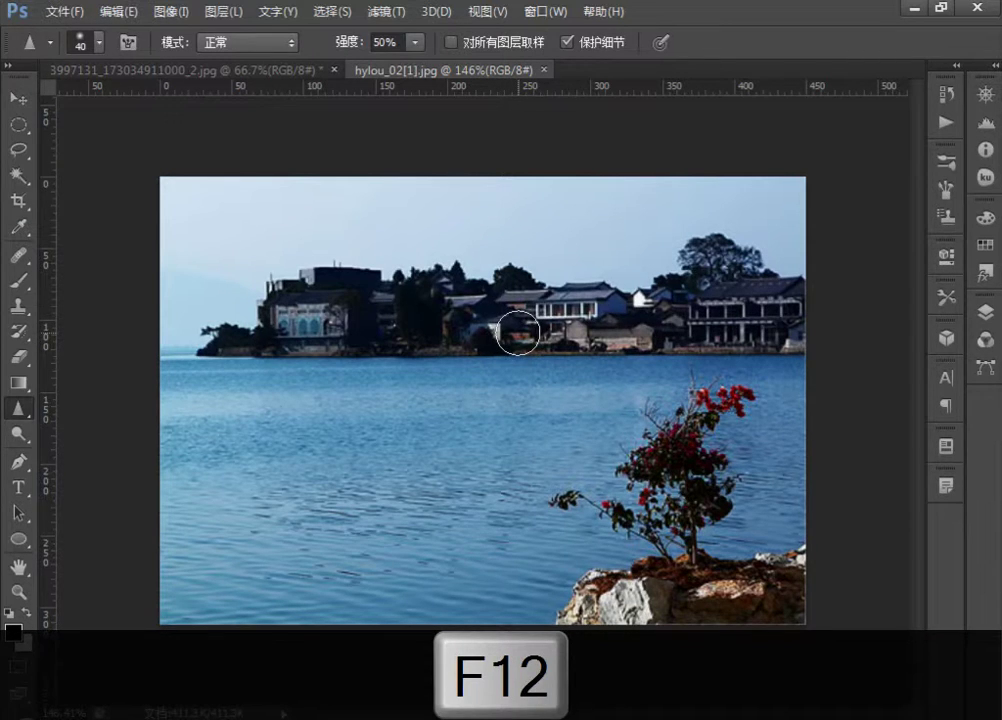